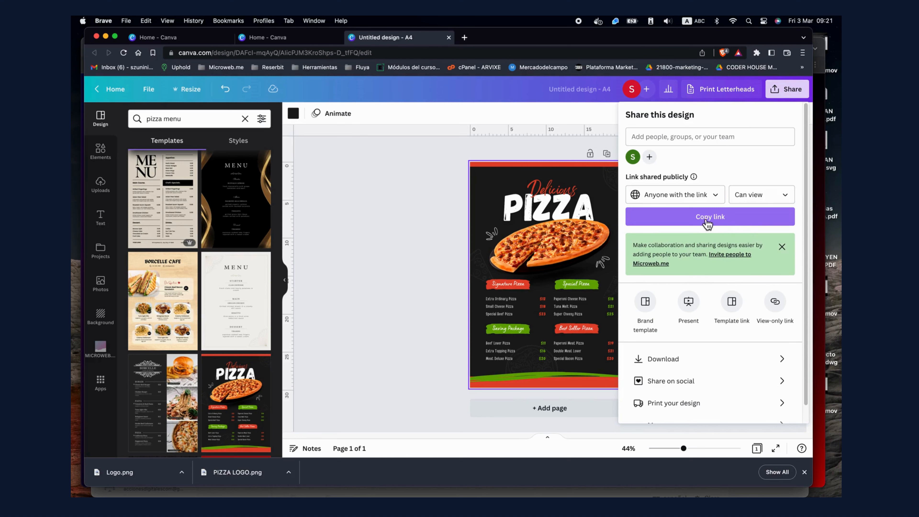
Step: Copy the pizza menu design's public view link and, in Microweb.me, paste it as the destination to shorten
left_click(707, 223)
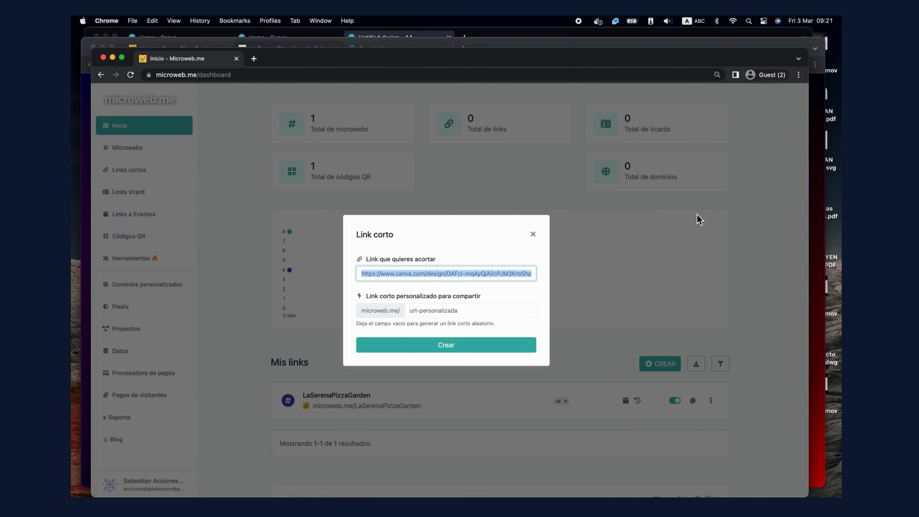
key("super+v")
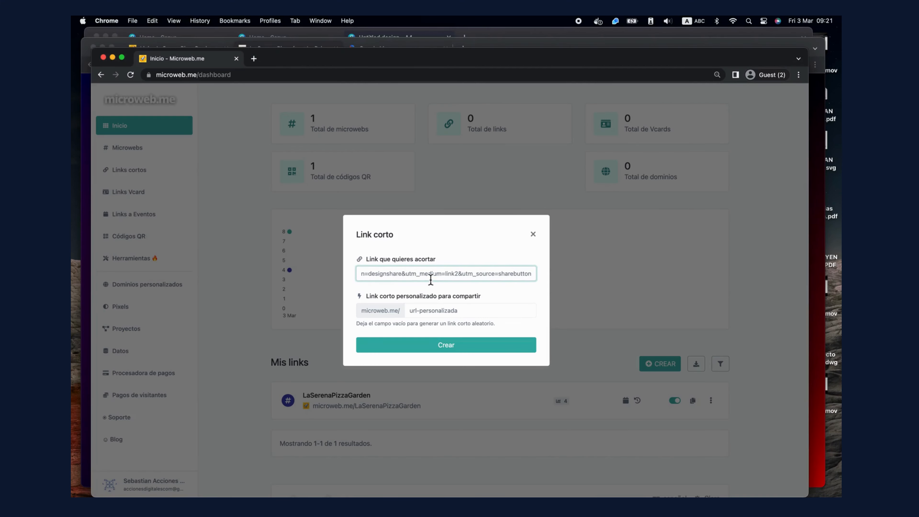
key("super+a")
key("BackSpace")
right_click(431, 280)
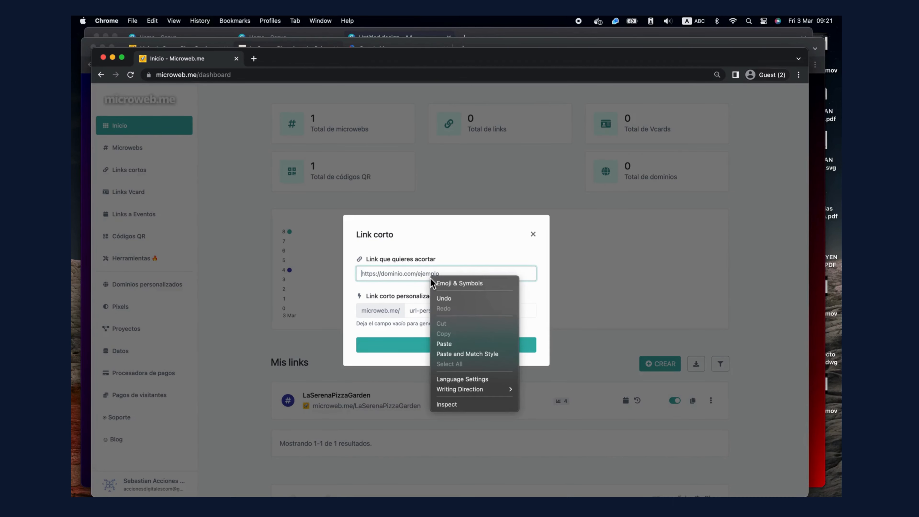
left_click(445, 343)
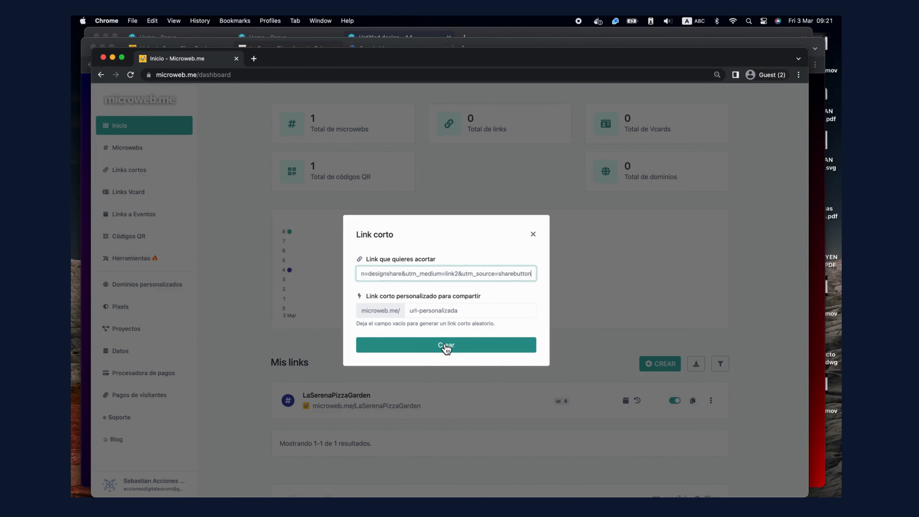
Step: Set the custom short link alias to LaSerena-Menu-QR and create the short link
left_click(438, 313)
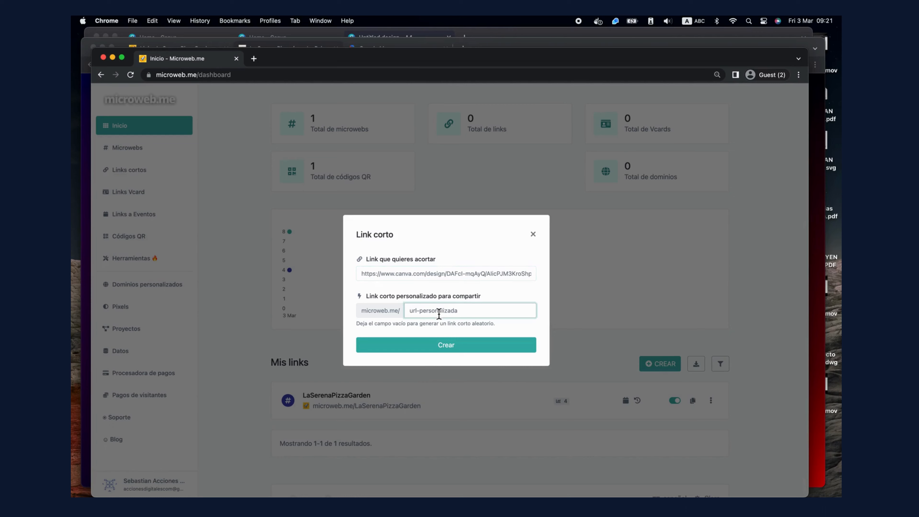
type("la")
key("BackSpace")
type("LaSerena-Menu-QR")
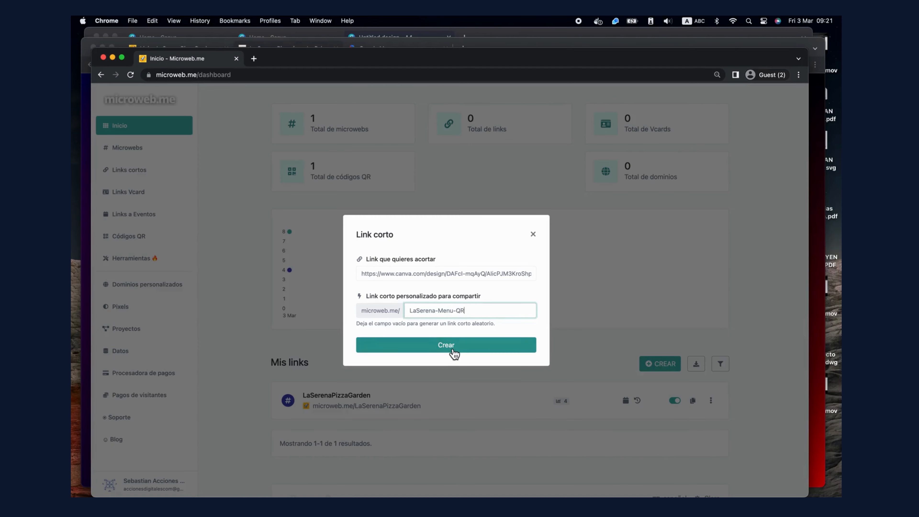
left_click(450, 349)
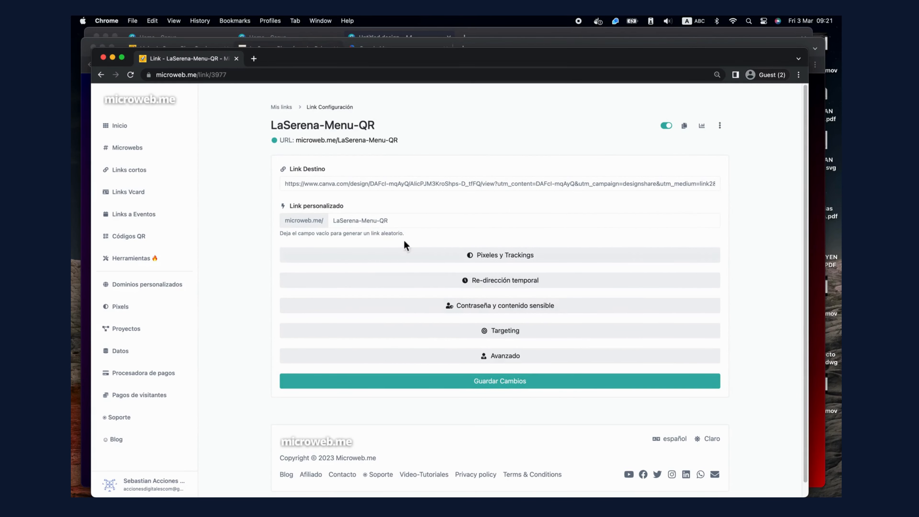
Step: Review the Pixeles y Trackings options of the LaSerena-Menu-QR link
left_click(407, 223)
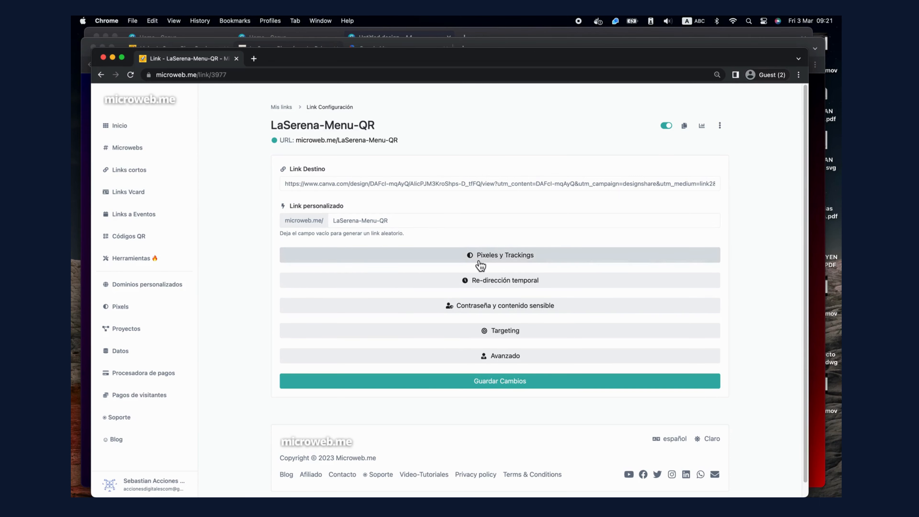
left_click(486, 257)
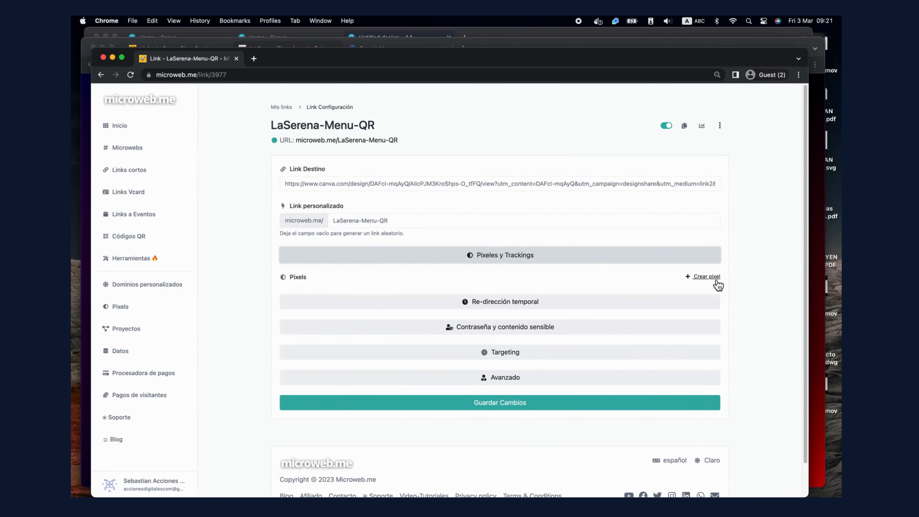
left_click(680, 257)
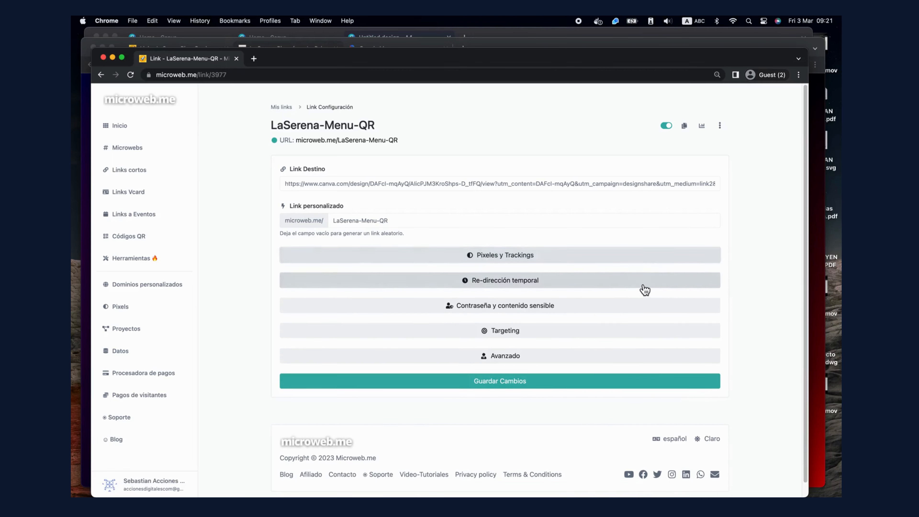
Step: Try the Programar scheduling option under Re-dirección temporal, read its description, and switch it back off
left_click(644, 286)
scroll(642, 288, "down", 3)
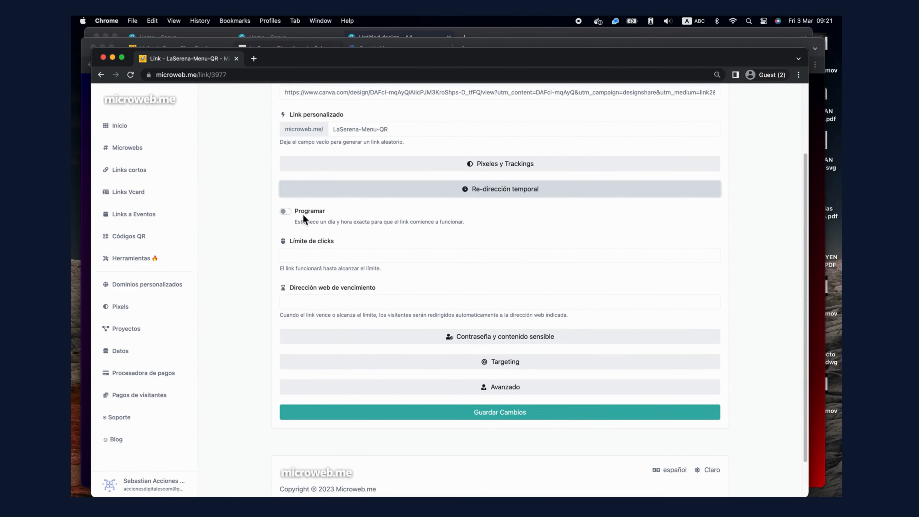
left_click(288, 213)
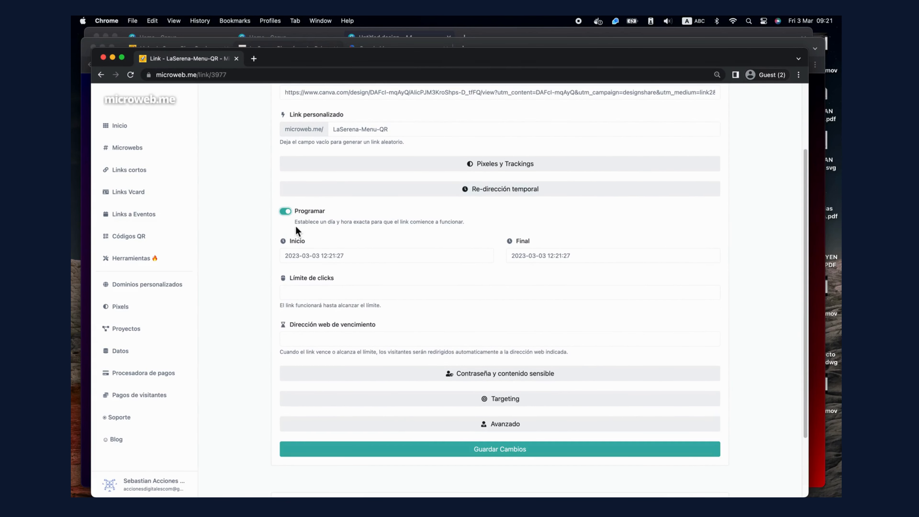
left_click_drag(295, 222, 472, 220)
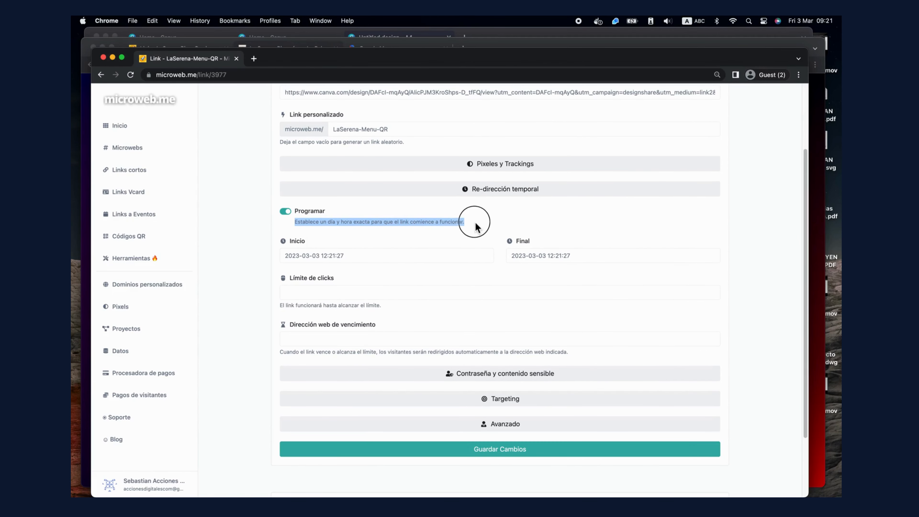
left_click(476, 226)
left_click(288, 213)
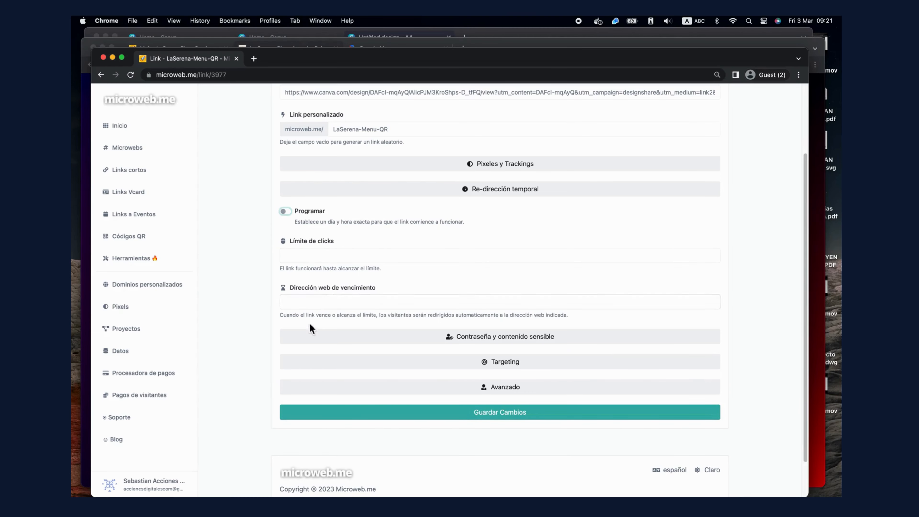
Step: Collapse the temporary redirection section and review the password and sensitive-content options
left_click(395, 190)
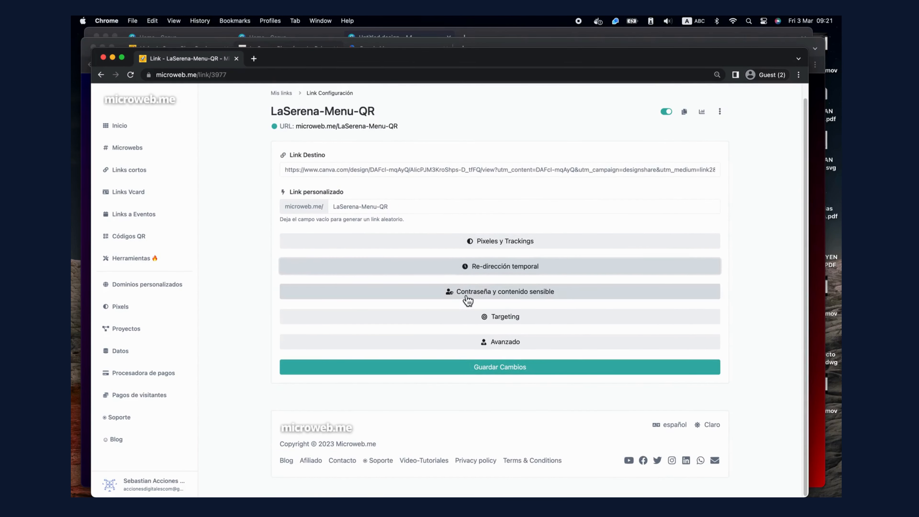
left_click(468, 300)
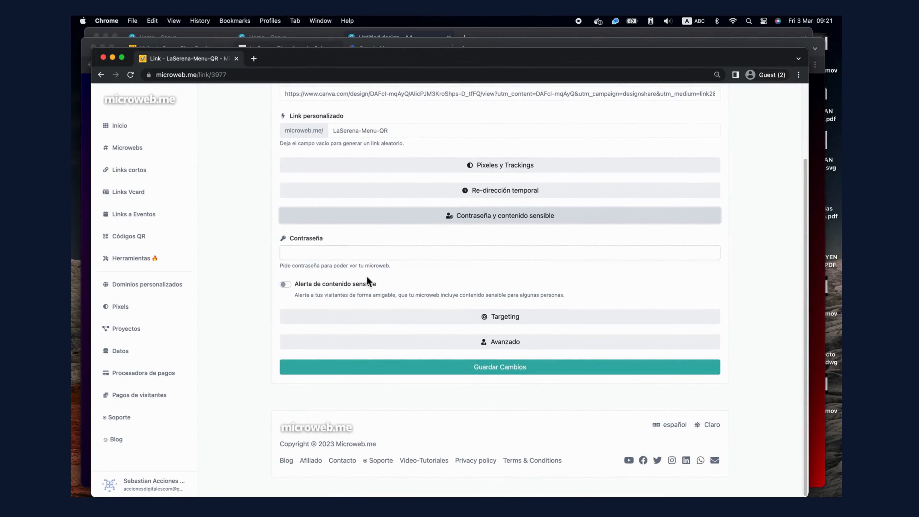
left_click(474, 218)
Step: Set the link's targeting type to Idioma de navegador
left_click(494, 323)
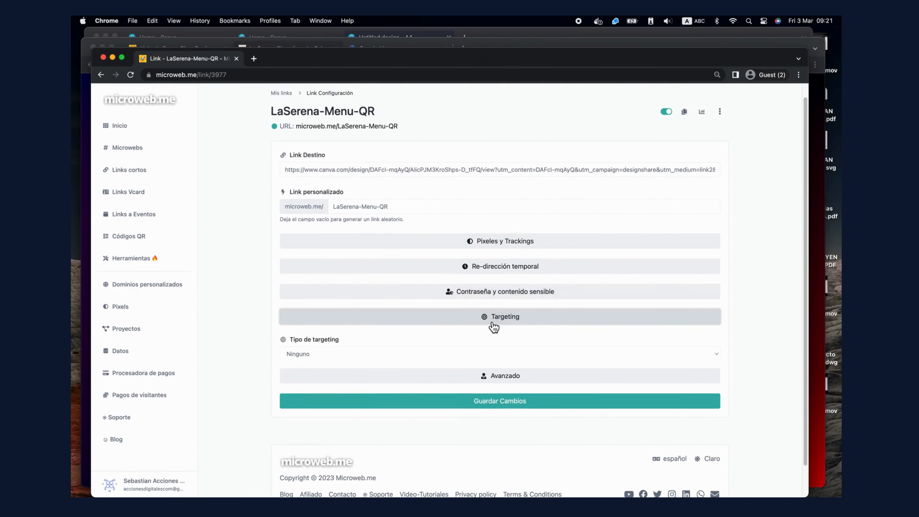
scroll(493, 328, "down", 2)
left_click(490, 319)
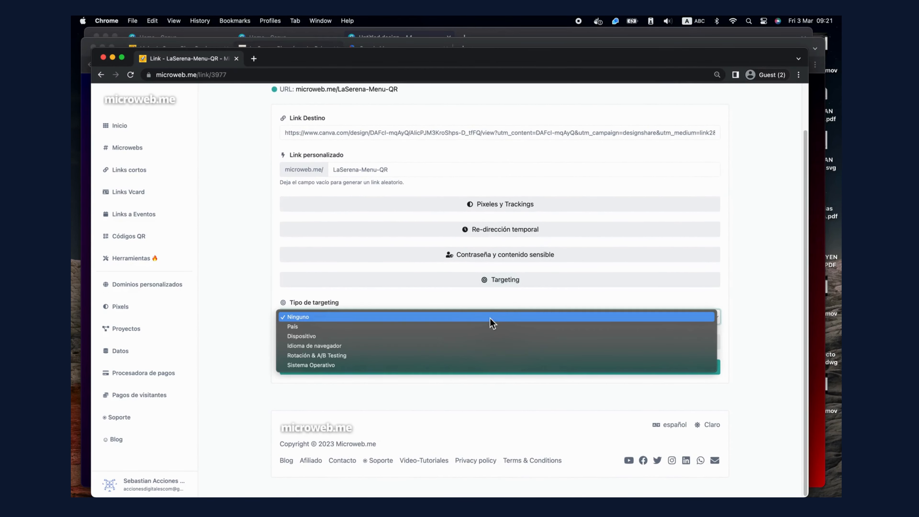
left_click(486, 344)
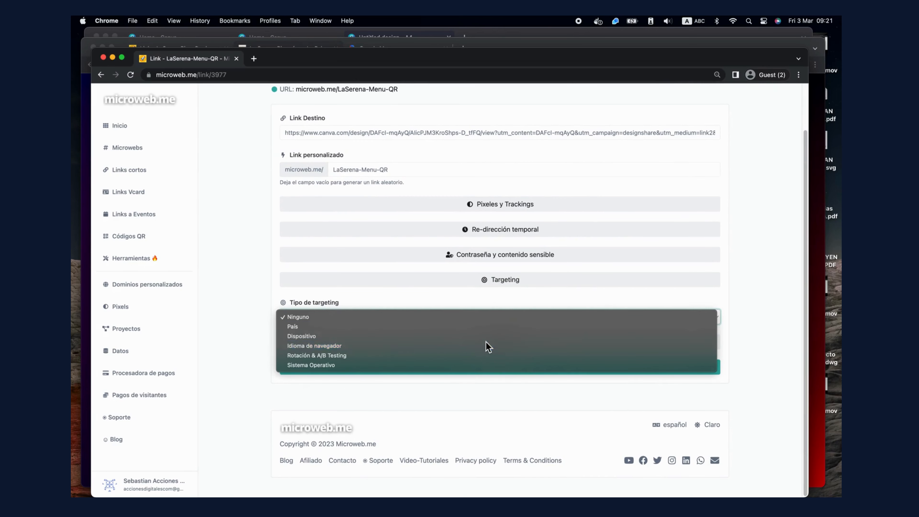
scroll(486, 344, "down", 2)
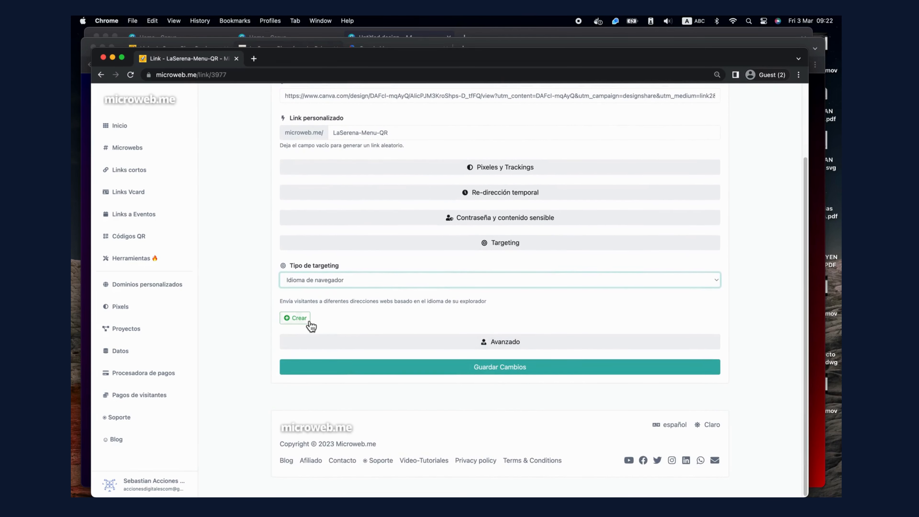
left_click(303, 317)
left_click(339, 321)
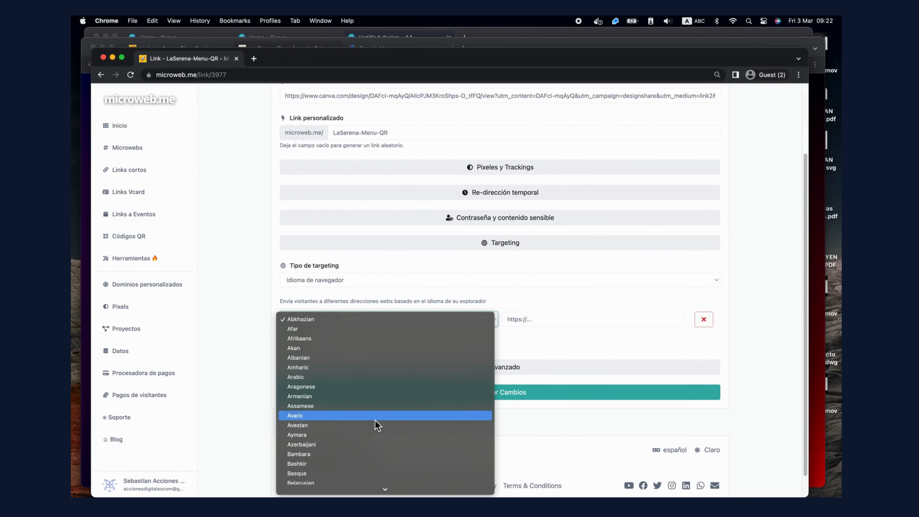
key("e")
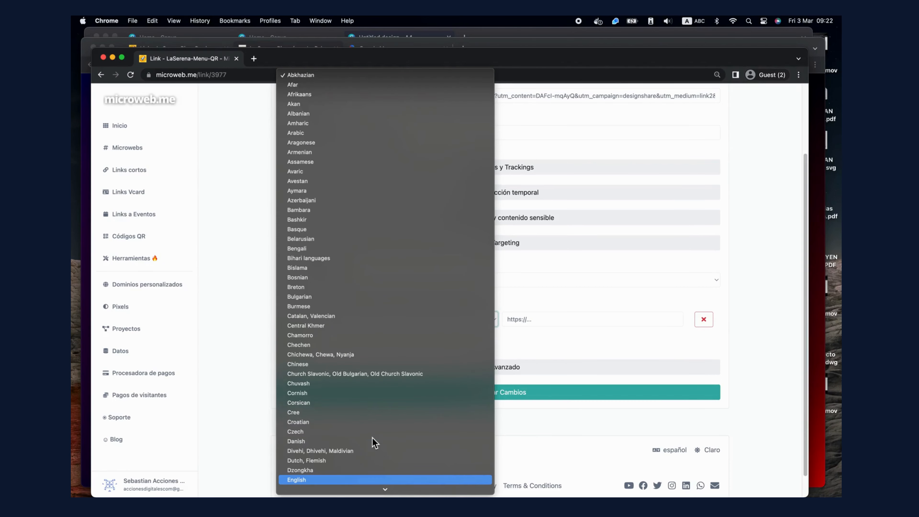
left_click(351, 481)
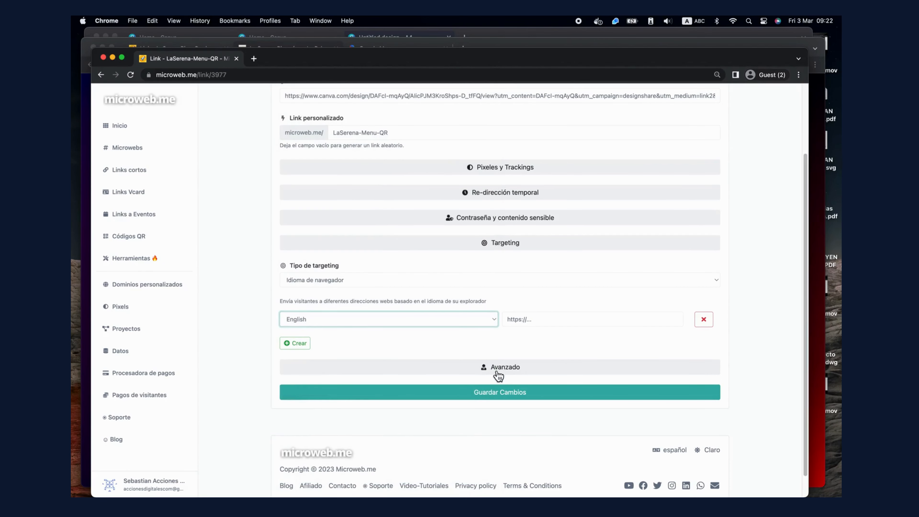
left_click(534, 319)
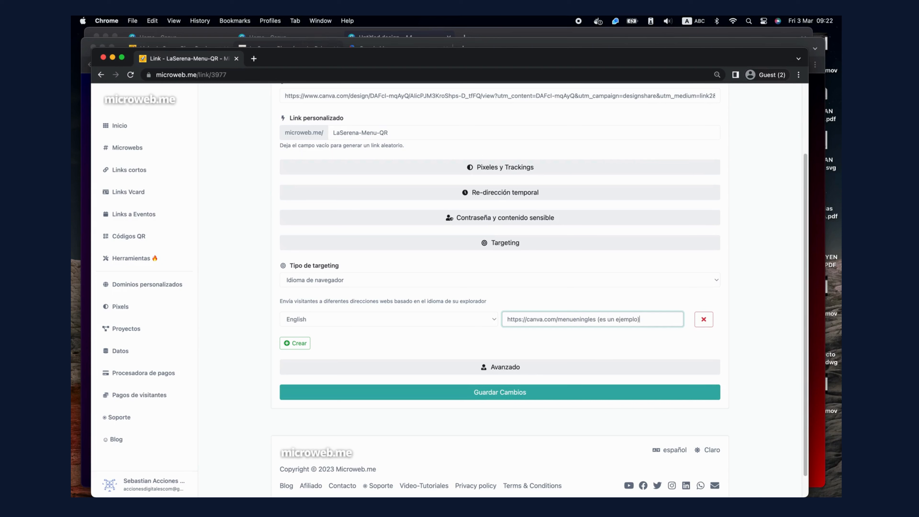
Step: Remove the English rule together with its destination address and reset the targeting type to Ninguno
key("super+a")
key("BackSpace")
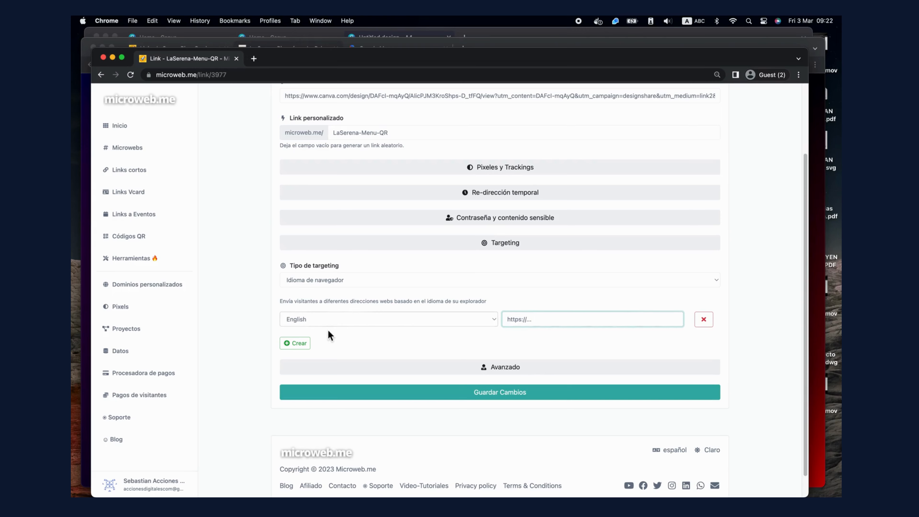
left_click(709, 324)
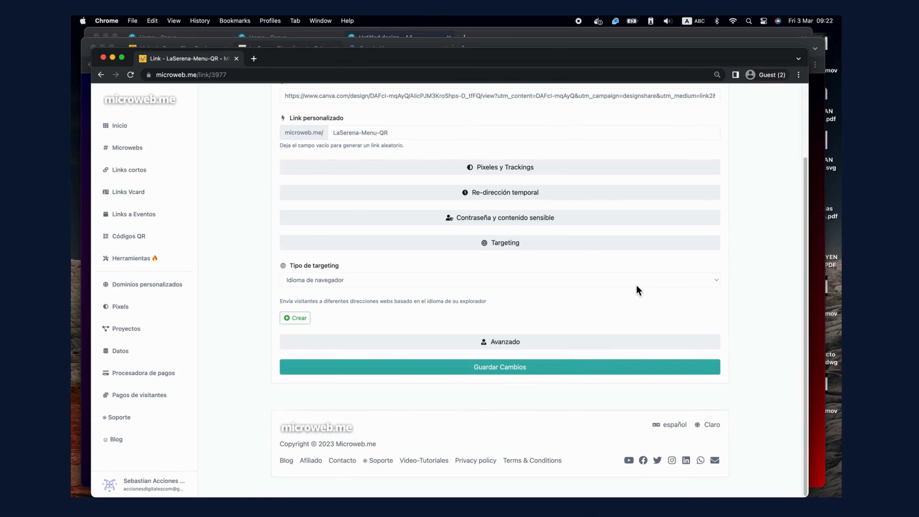
left_click(641, 281)
left_click(570, 252)
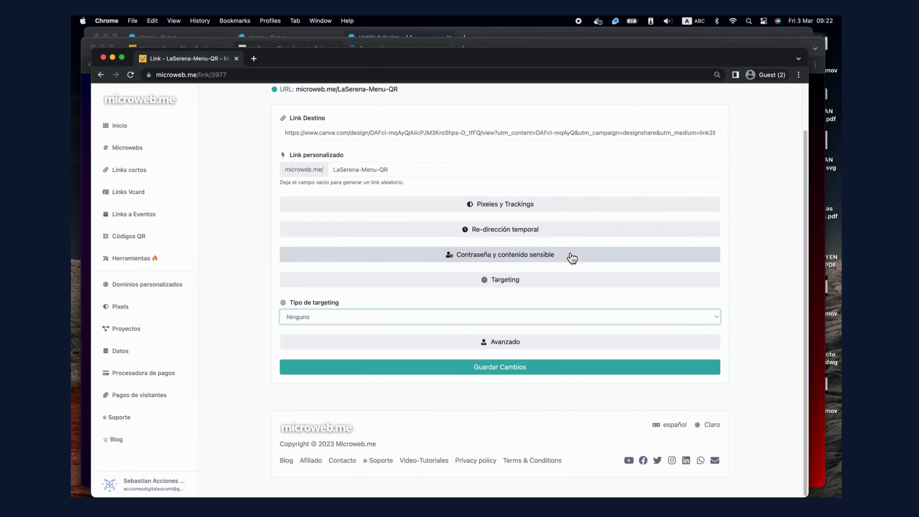
left_click(519, 282)
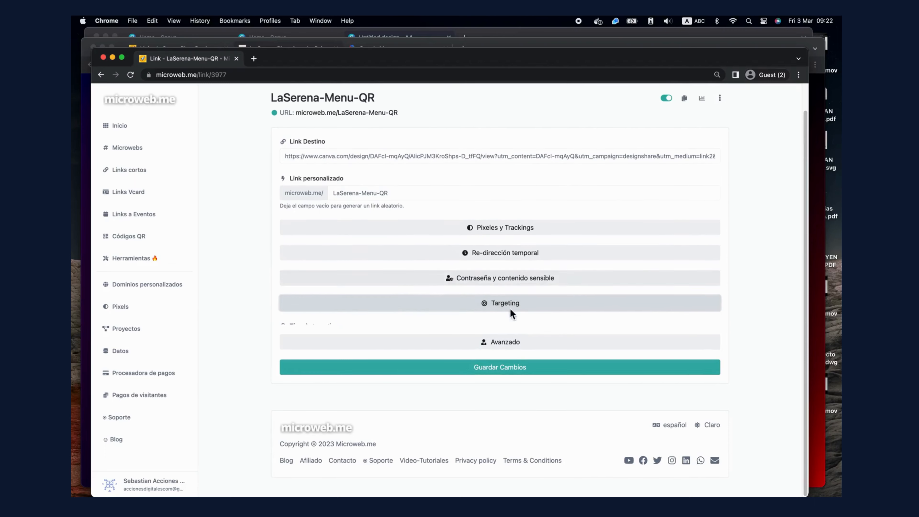
Step: Check the project choices in the Avanzado section and save the link's settings
left_click(508, 347)
scroll(506, 346, "down", 2)
left_click(504, 341)
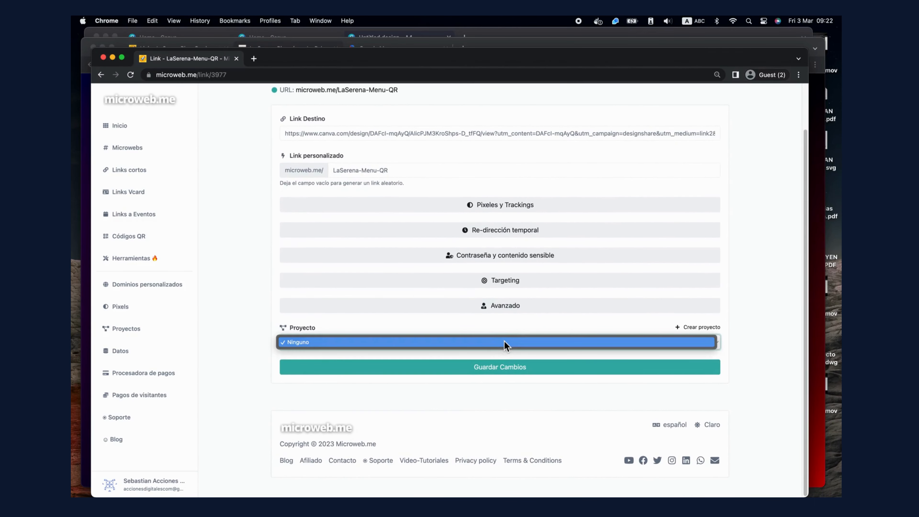
left_click(504, 306)
left_click(504, 305)
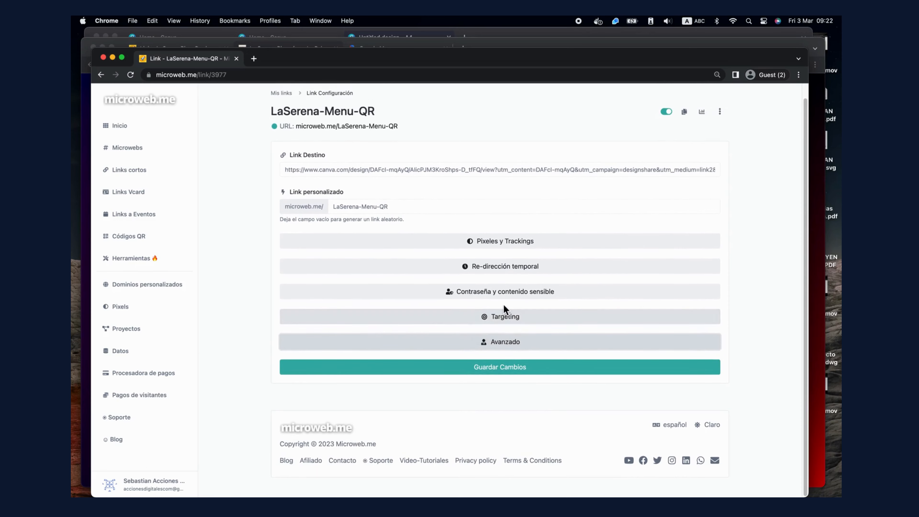
left_click(499, 370)
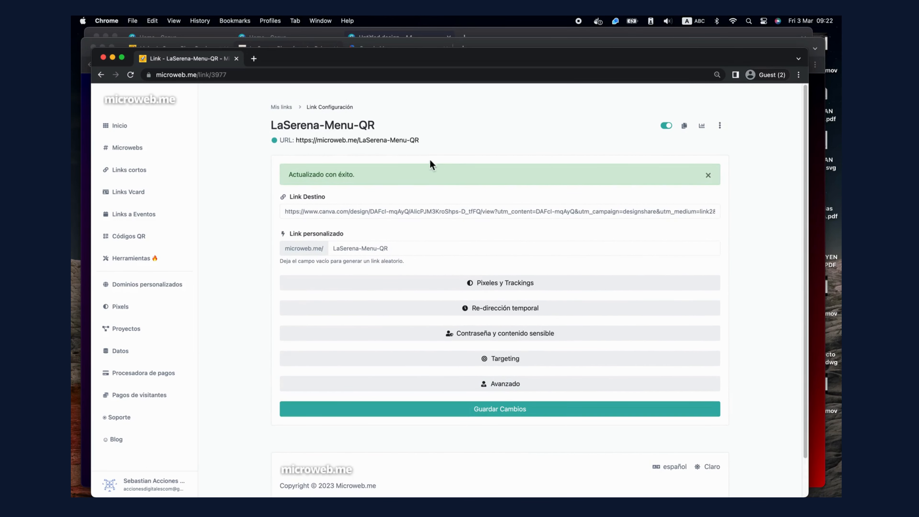
left_click_drag(423, 141, 297, 142)
right_click(314, 140)
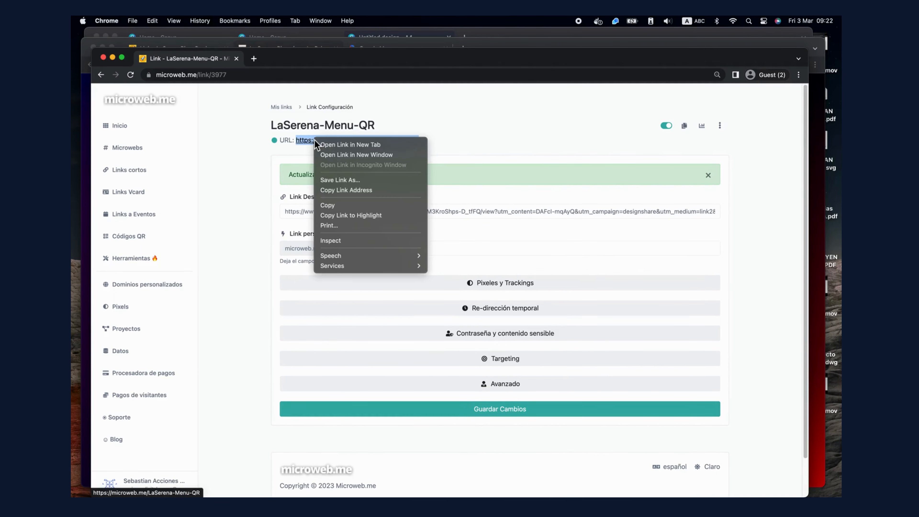
left_click(332, 206)
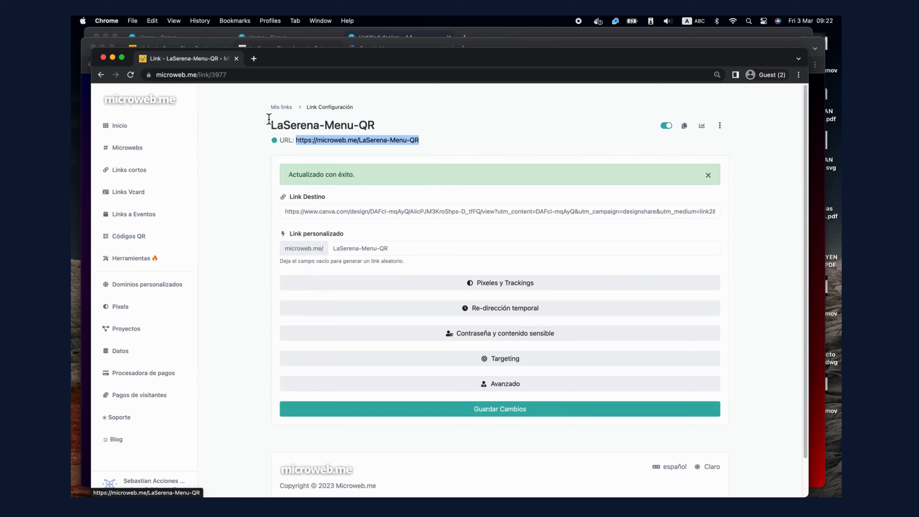
left_click(254, 58)
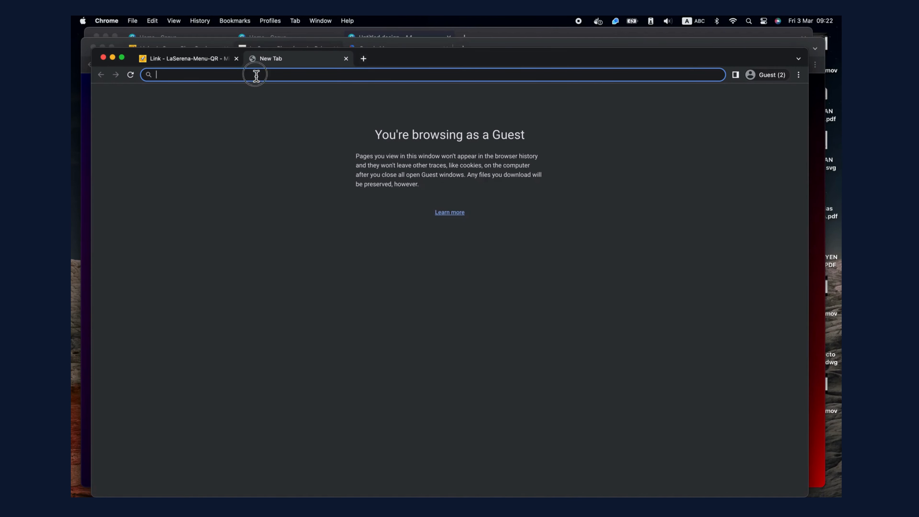
right_click(256, 75)
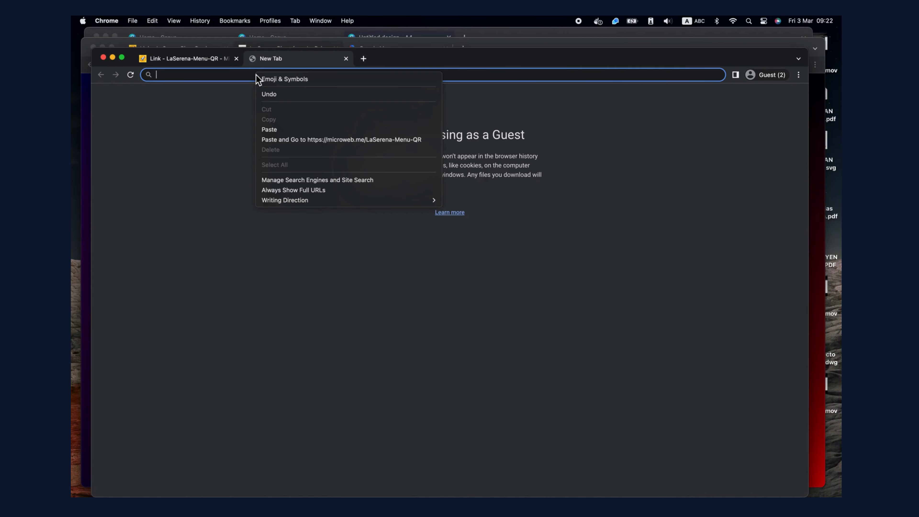
left_click(275, 129)
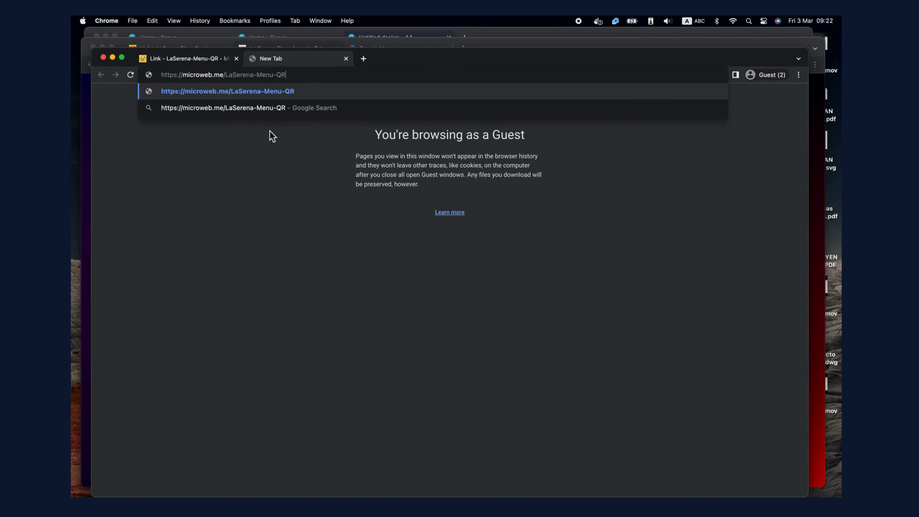
key("Return")
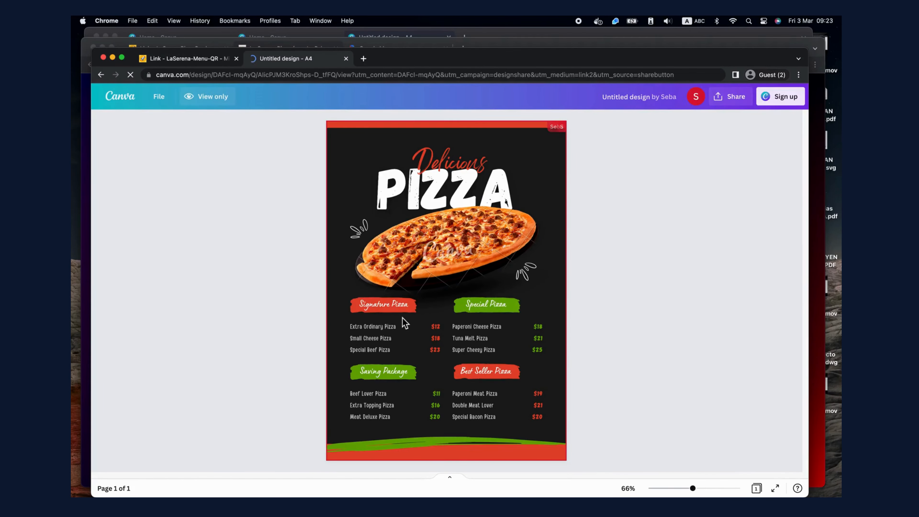
left_click(347, 59)
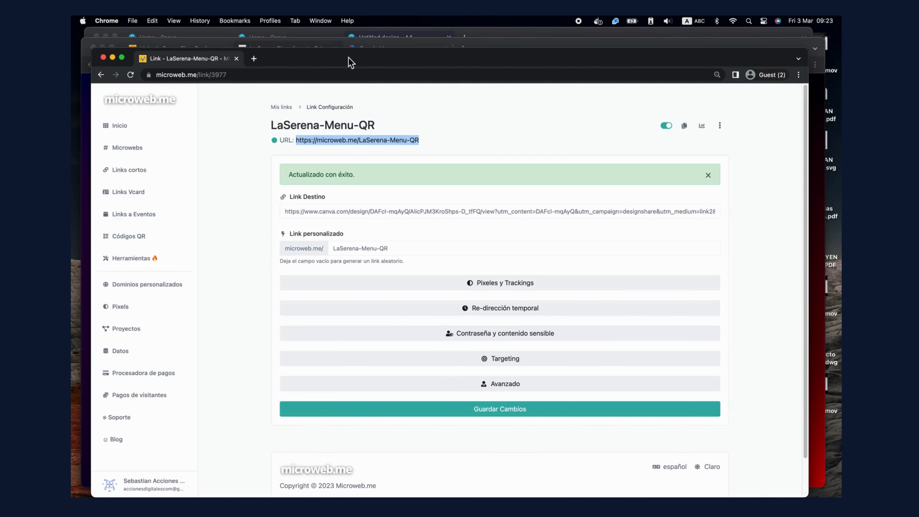
left_click(432, 122)
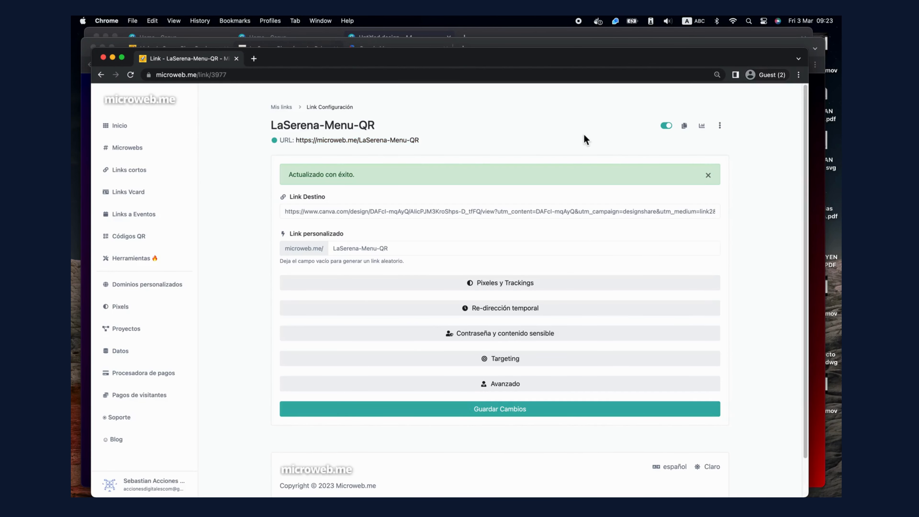
Step: Start creating a QR code from the LaSerena-Menu-QR link and check its prefilled name and URL
left_click(719, 127)
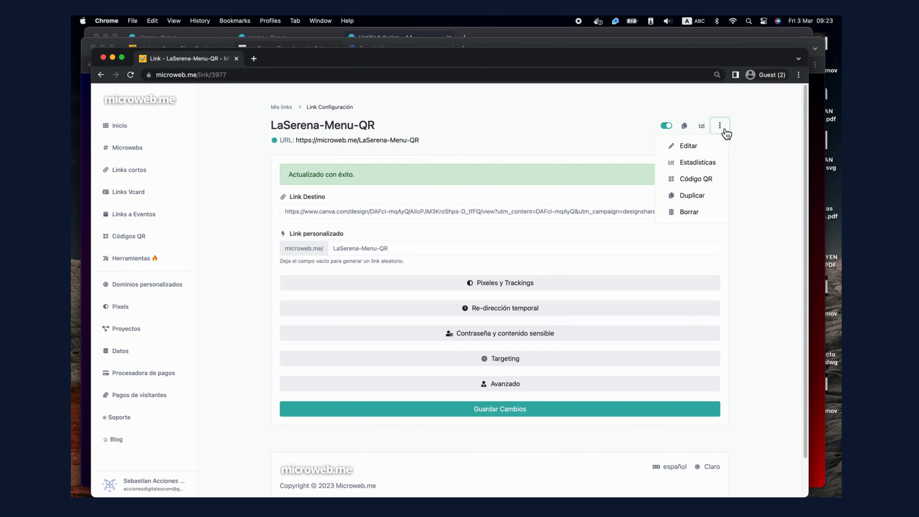
left_click(686, 187)
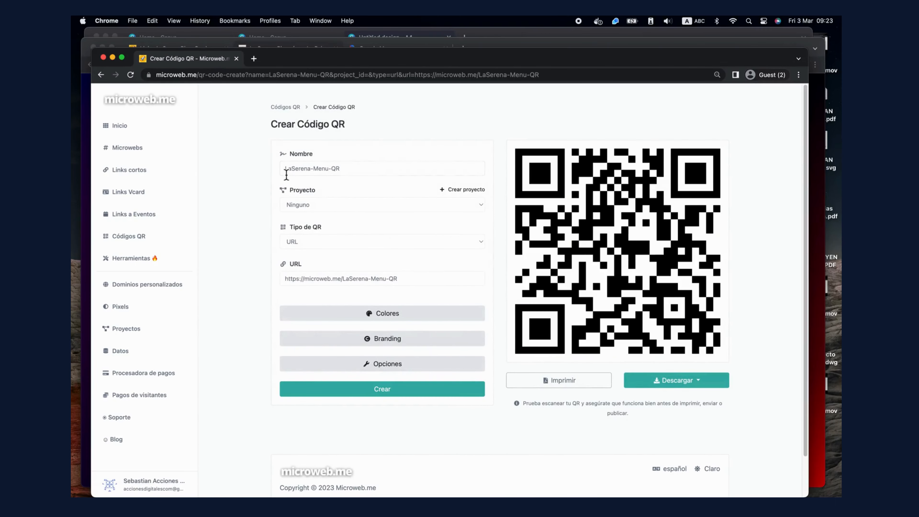
left_click(287, 170)
left_click_drag(287, 170, 365, 170)
left_click(365, 170)
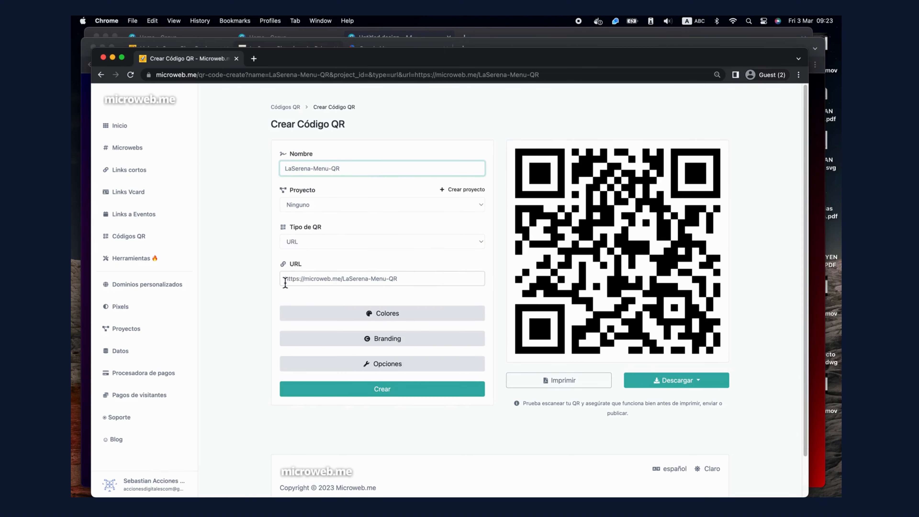
left_click_drag(284, 281, 410, 286)
left_click(413, 284)
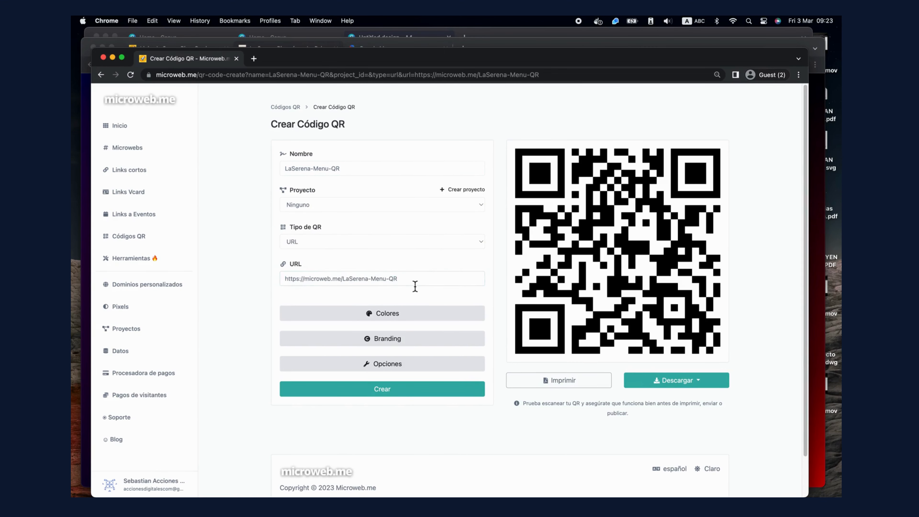
Step: Add Logo.png as the QR code's branding logo and reduce the logo size to about a third of its range
scroll(423, 235, "down", 2)
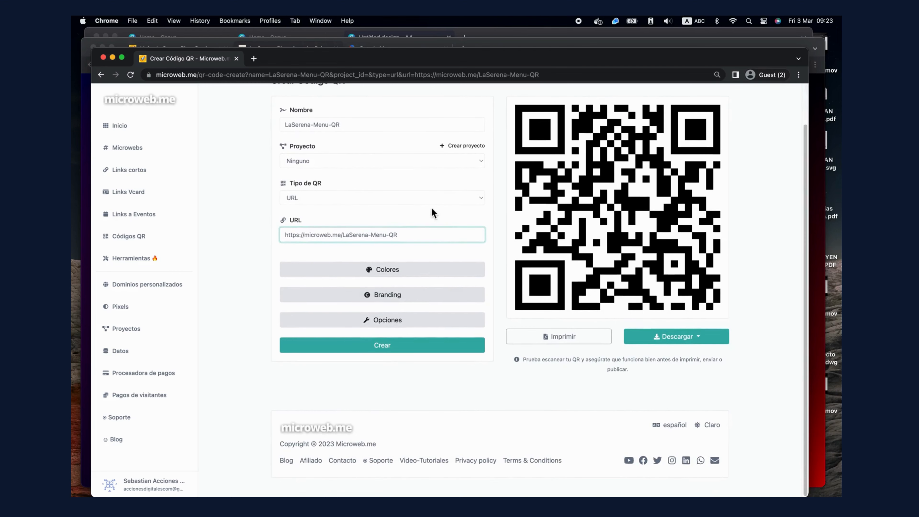
left_click(421, 295)
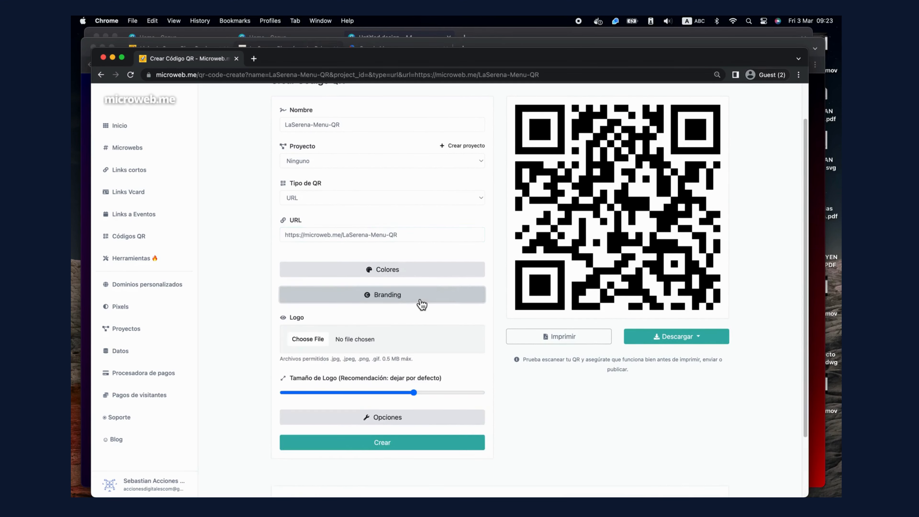
scroll(421, 304, "down", 3)
left_click(318, 266)
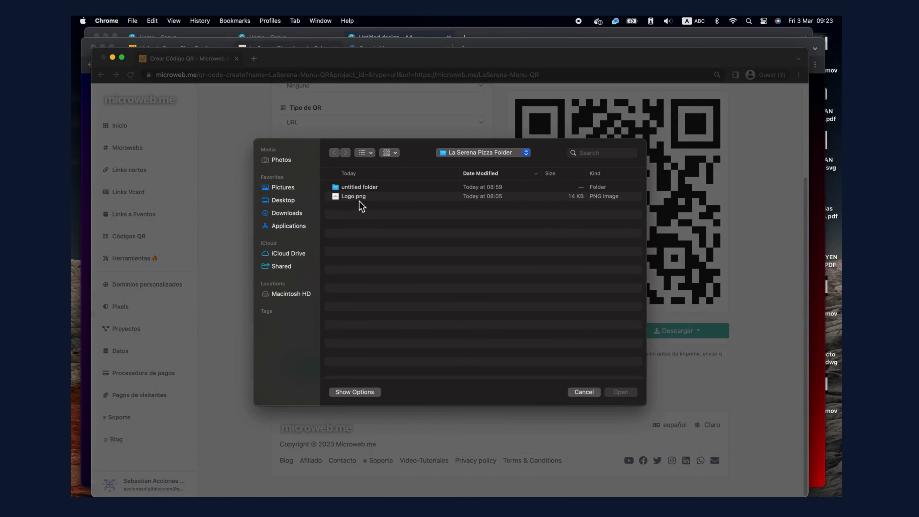
double_click(361, 205)
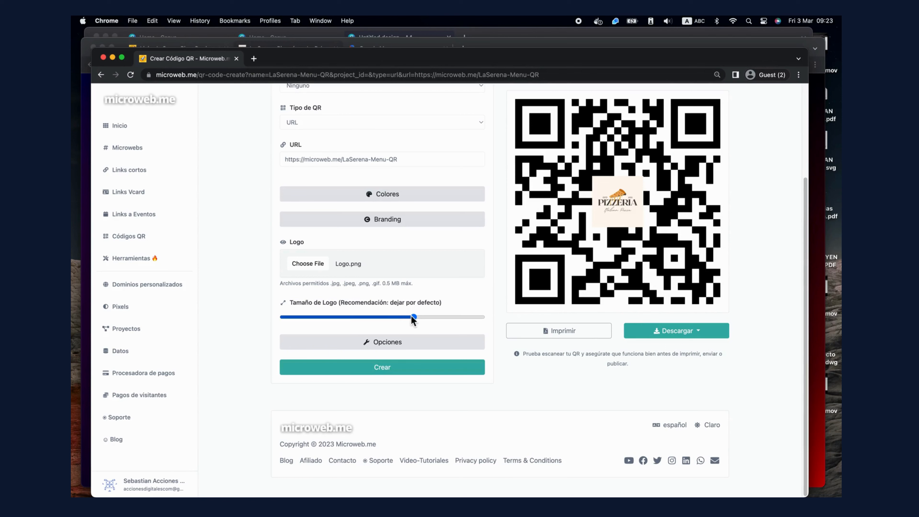
left_click_drag(413, 317, 346, 318)
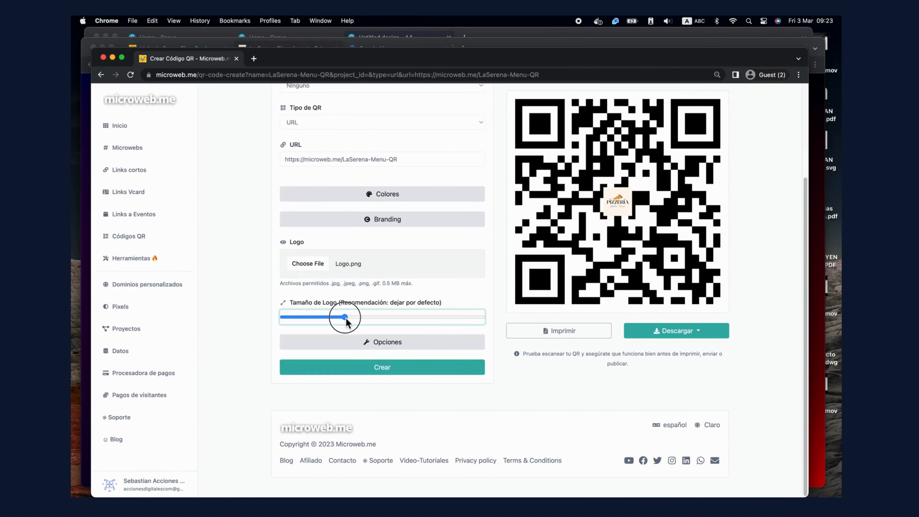
left_click_drag(346, 317, 351, 317)
Step: Set the QR code's colour type to Esfumado with the Diagonal inversa gradient style
left_click(376, 205)
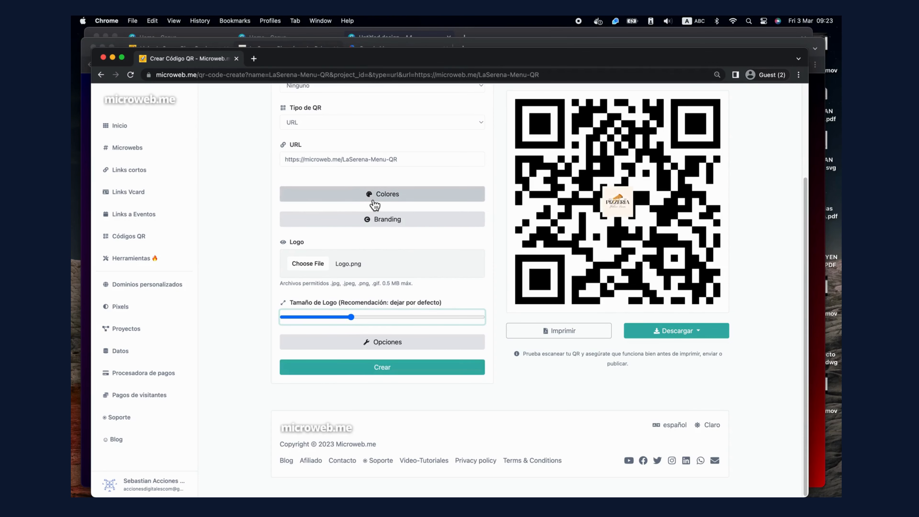
scroll(420, 235, "down", 5)
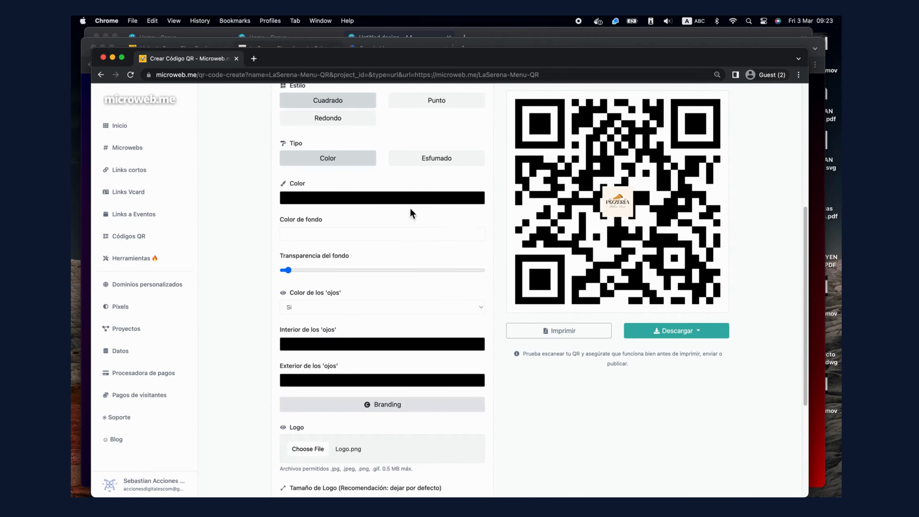
left_click(435, 164)
left_click(370, 199)
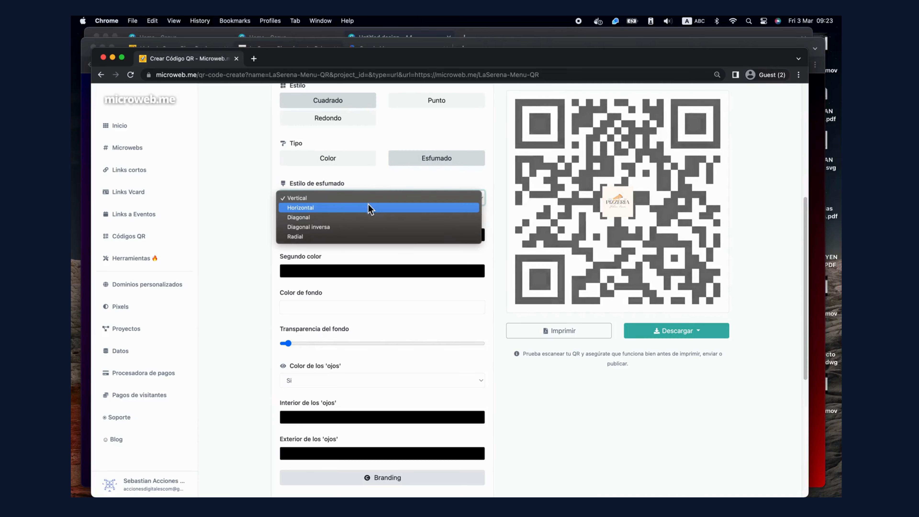
left_click(358, 228)
Step: Set the gradient's first colour to dark red (#720606) and its second colour to purple (#95057D)
left_click(363, 241)
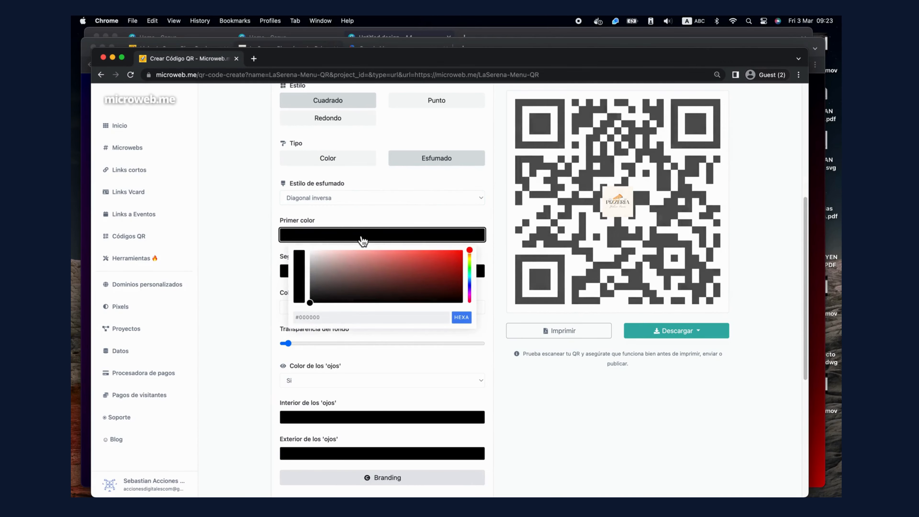
left_click_drag(448, 282, 459, 284)
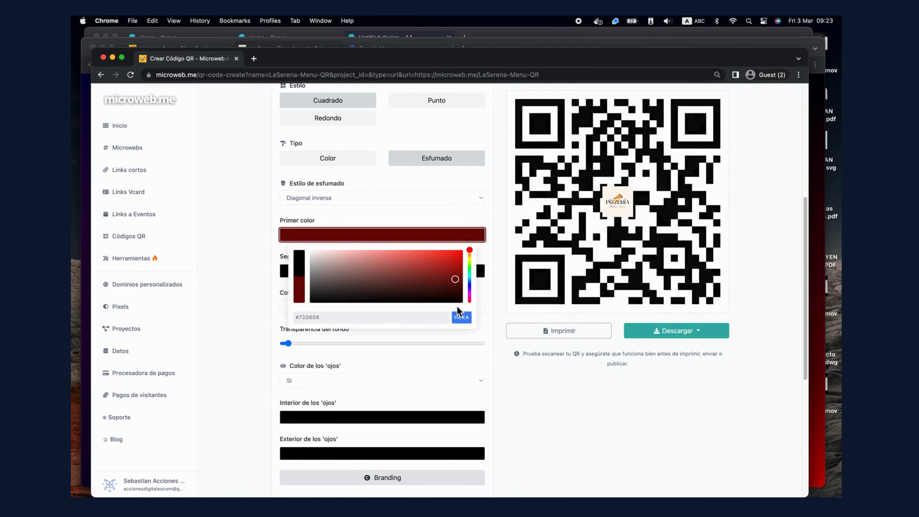
left_click(461, 199)
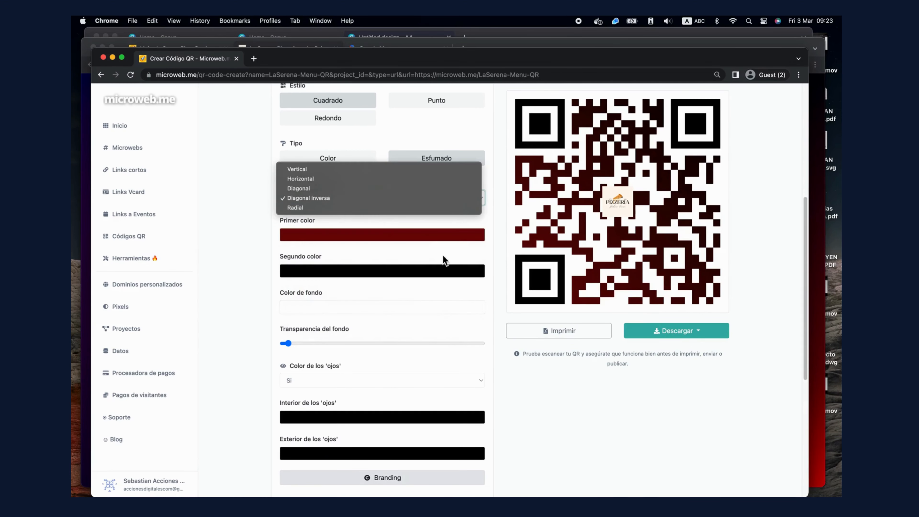
left_click(428, 272)
left_click(427, 274)
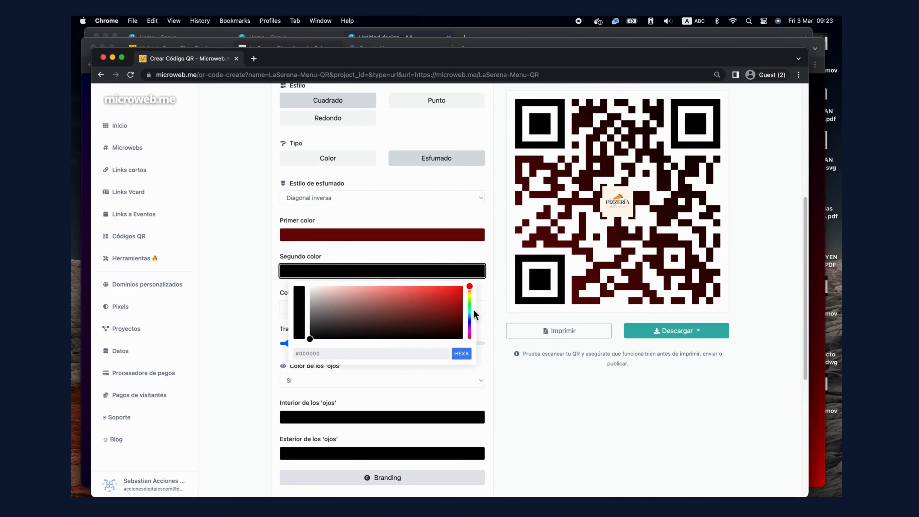
left_click(470, 331)
left_click(458, 308)
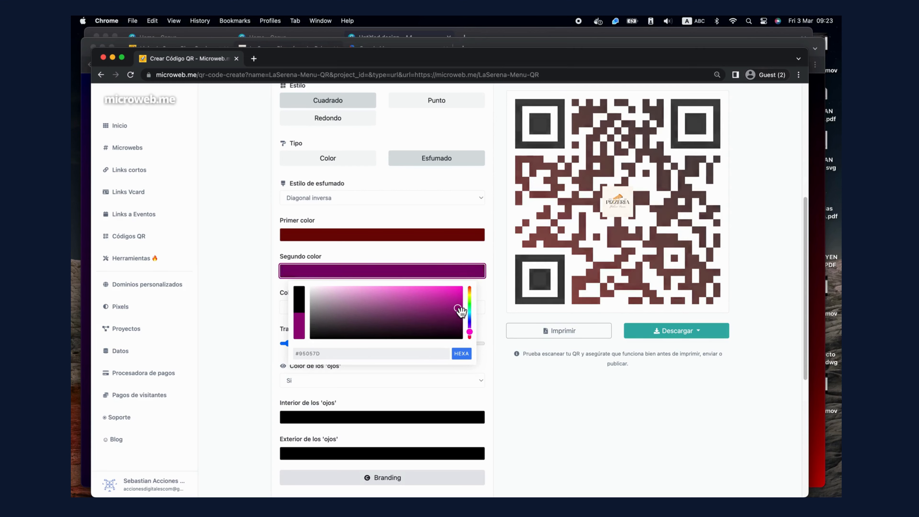
left_click(470, 250)
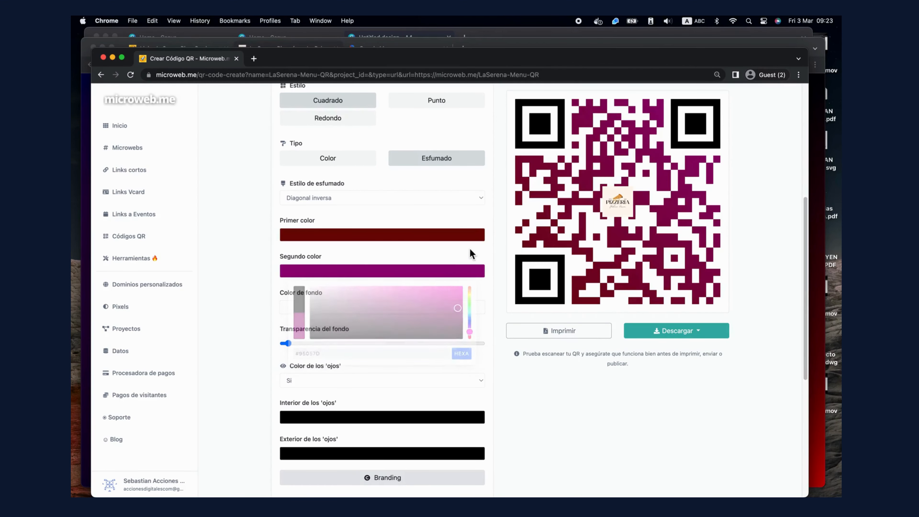
Step: Set the interior colour of the QR code's eyes to red (#E60404)
scroll(435, 314, "down", 3)
left_click(385, 353)
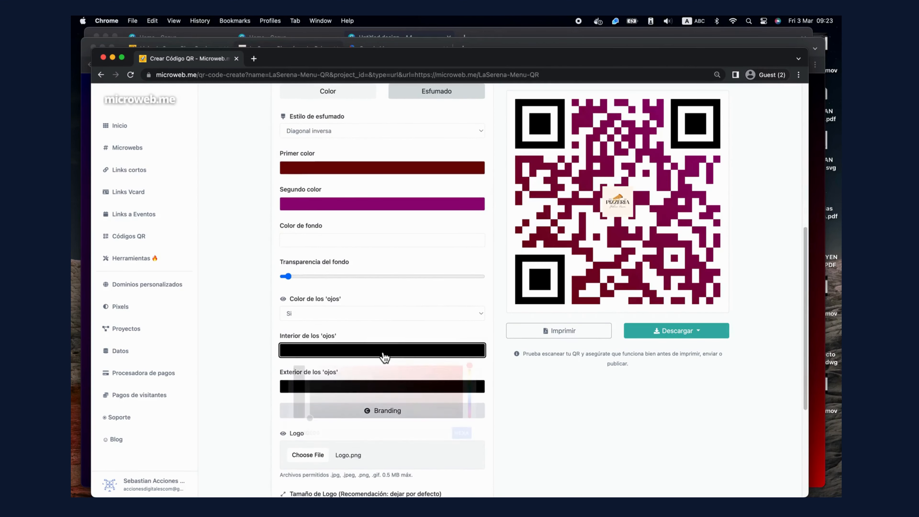
left_click(464, 369)
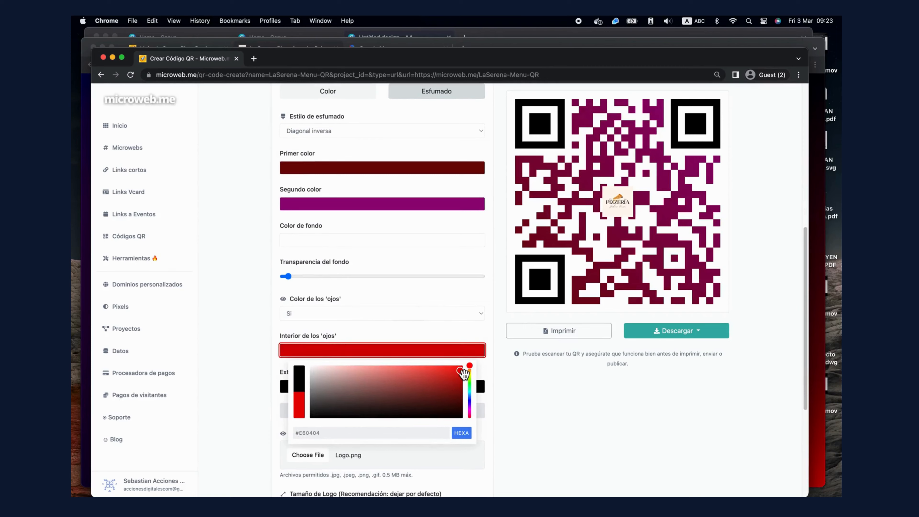
left_click(460, 293)
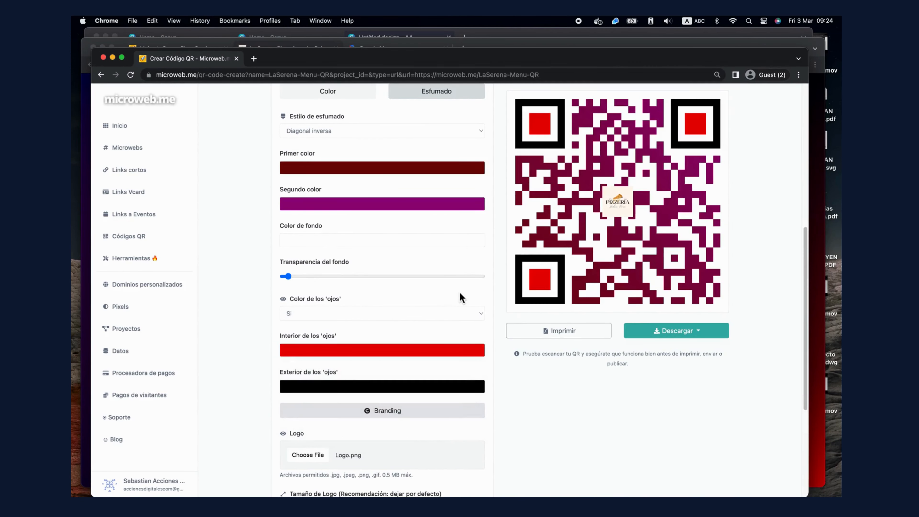
Step: Set the QR code's reading error correction to H - óptimo (30%) *Recomendado
scroll(459, 292, "down", 7)
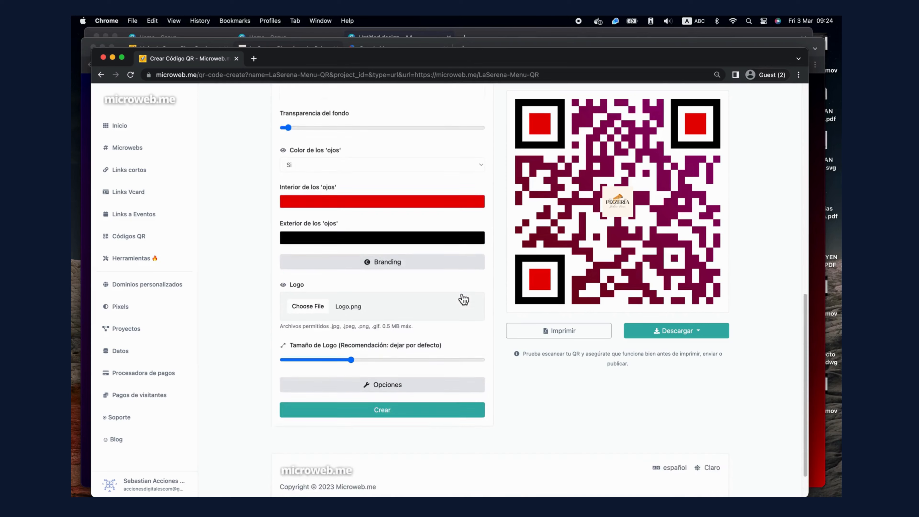
scroll(432, 332, "down", 2)
left_click(423, 351)
scroll(421, 353, "down", 4)
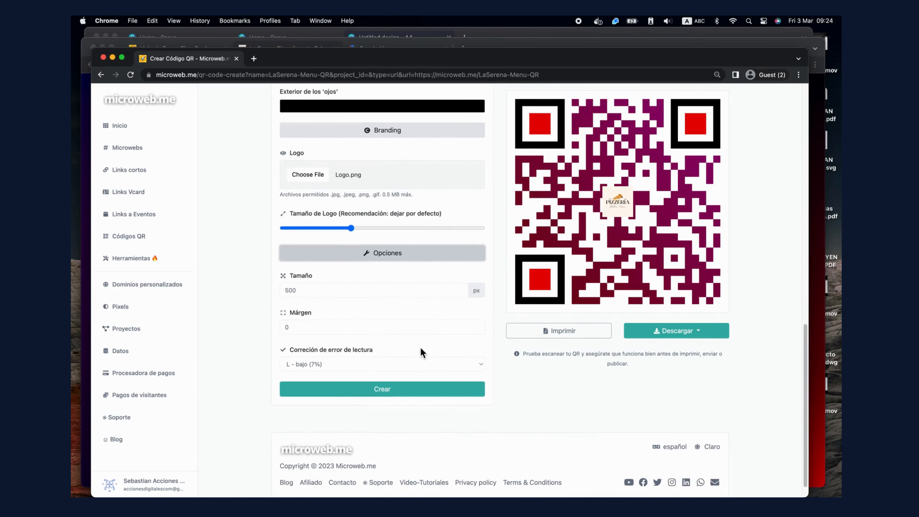
left_click(405, 364)
left_click(382, 394)
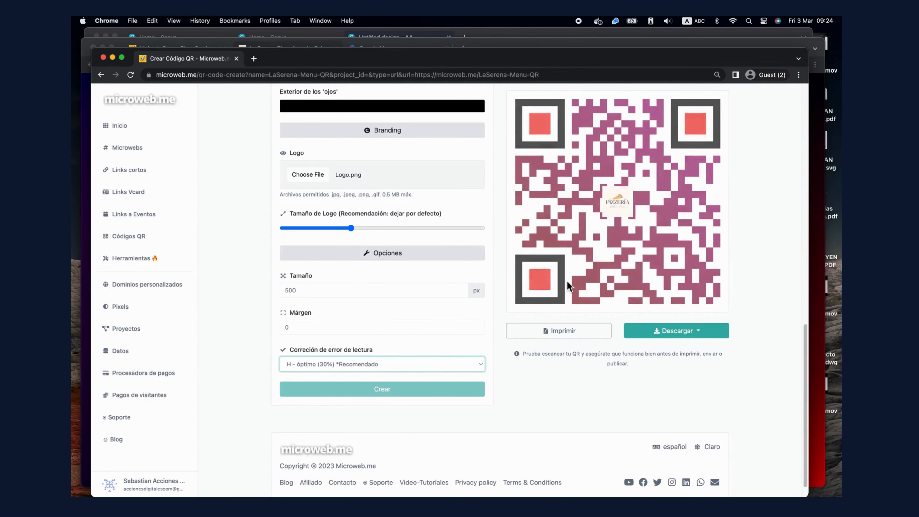
Step: Change the QR code's pattern style to Redondo
scroll(460, 296, "up", 4)
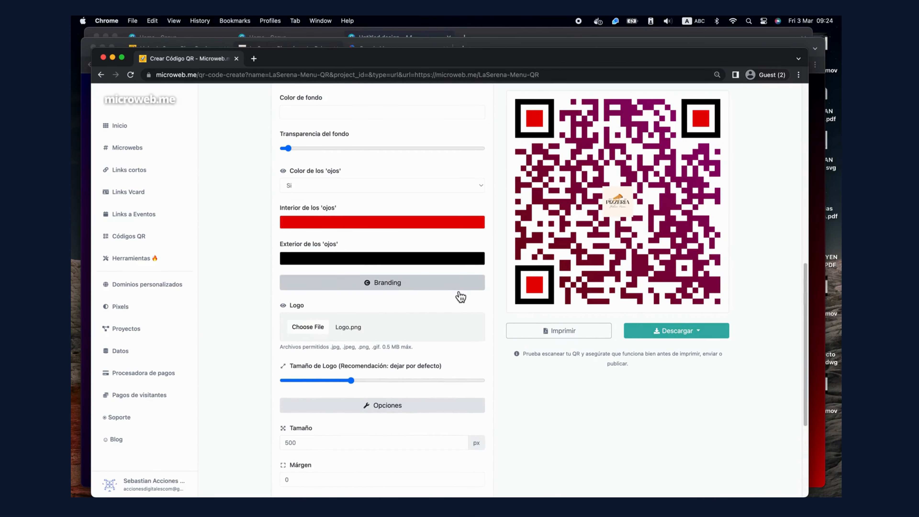
scroll(461, 296, "up", 10)
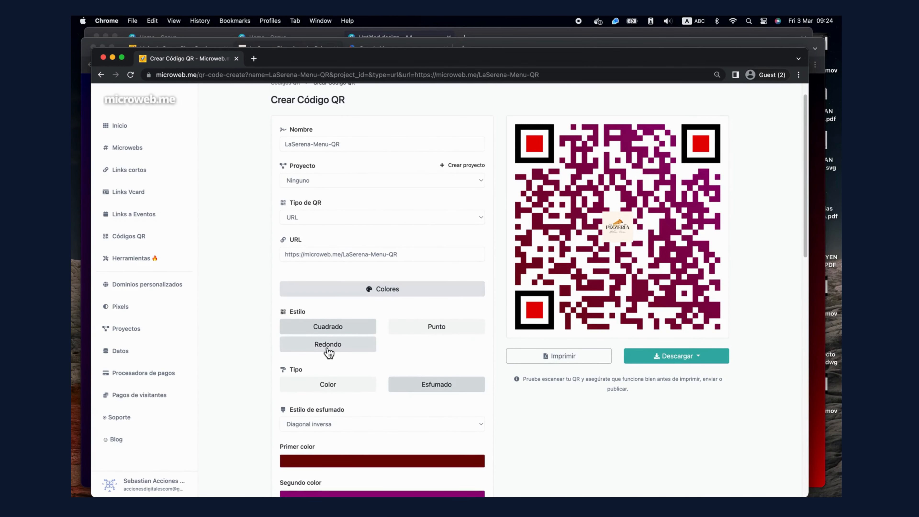
left_click(328, 348)
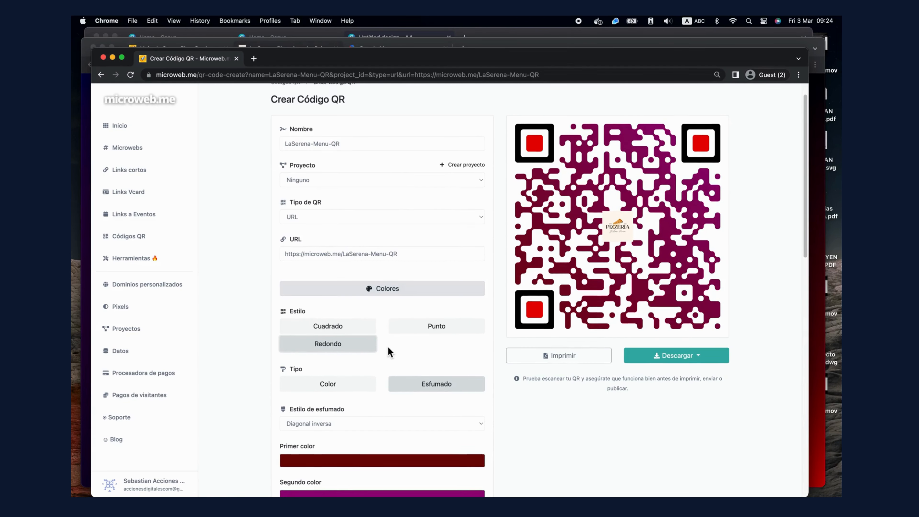
Step: Collapse the Colores, Branding and Opciones settings and create the LaSerena-Menu-QR code
scroll(388, 347, "down", 2)
left_click(390, 254)
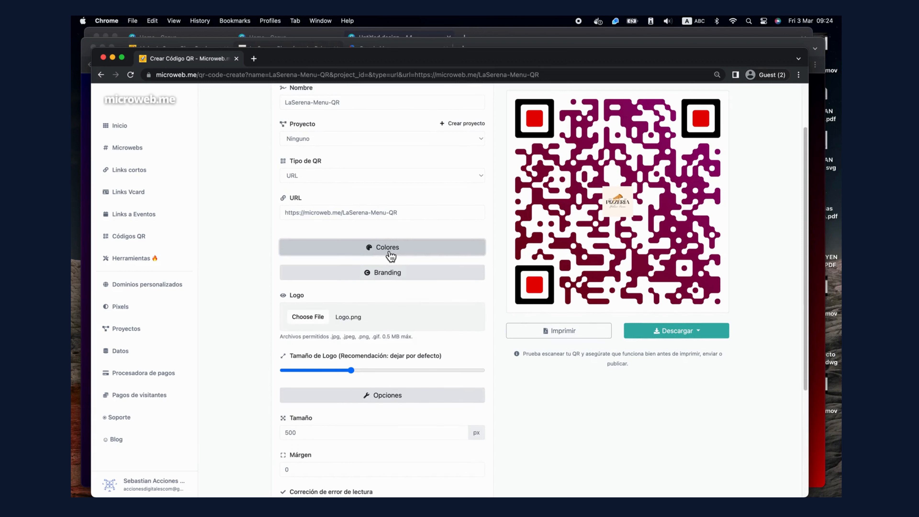
left_click(390, 275)
left_click(390, 305)
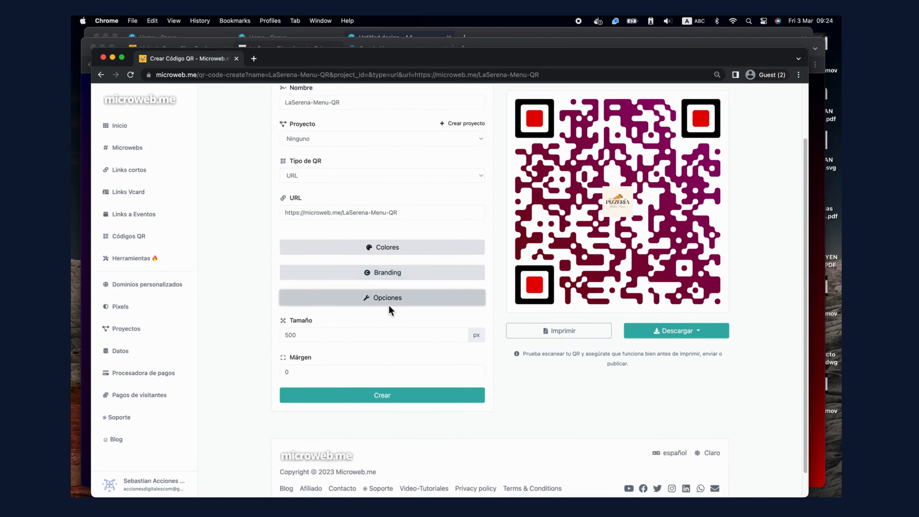
left_click(388, 344)
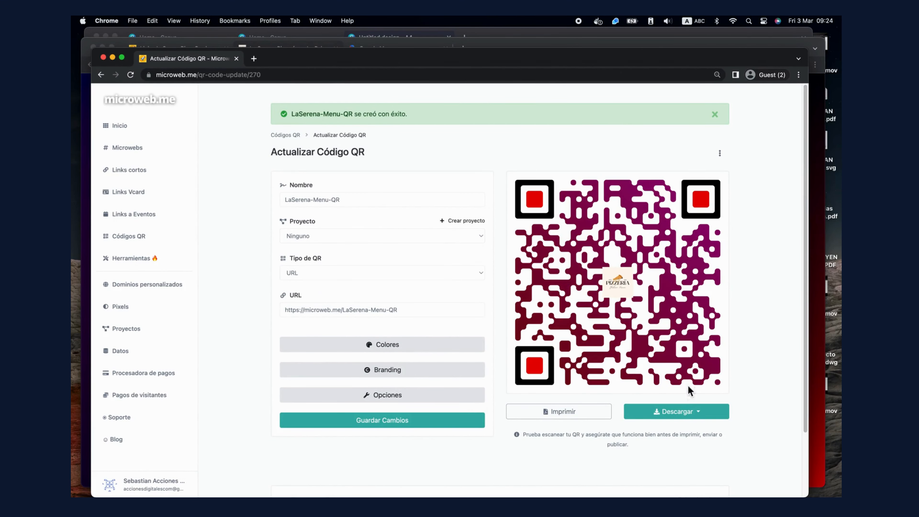
Step: Download the finished QR code as four separate files in SVG, PNG, JPG and WEBP format
left_click(683, 413)
left_click(678, 432)
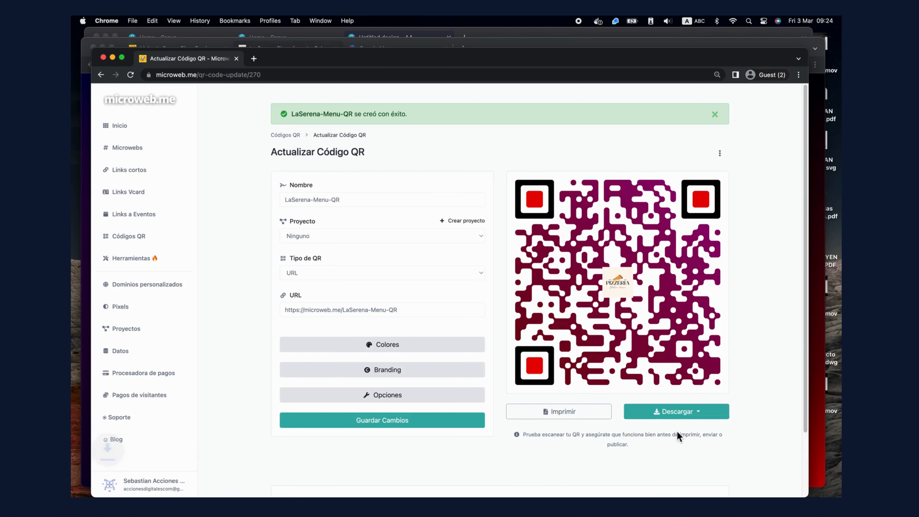
scroll(681, 417, "down", 3)
left_click(674, 336)
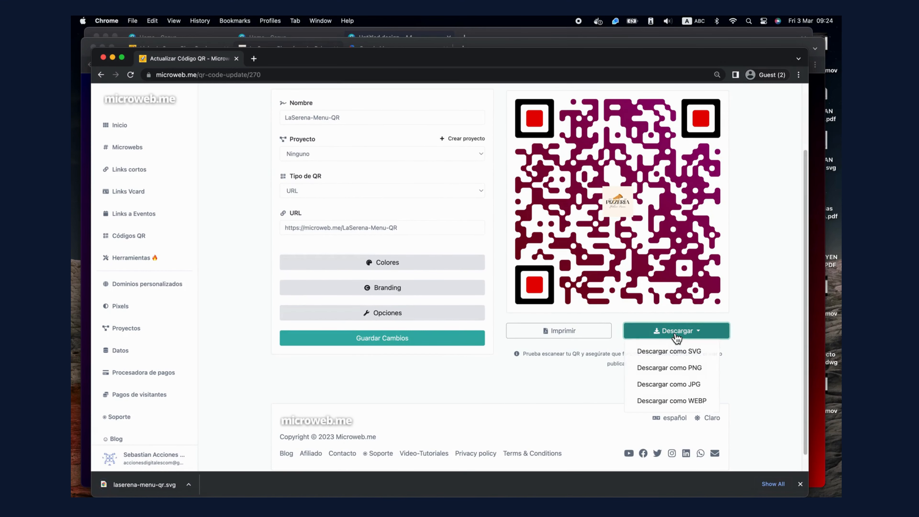
left_click(666, 366)
left_click(676, 331)
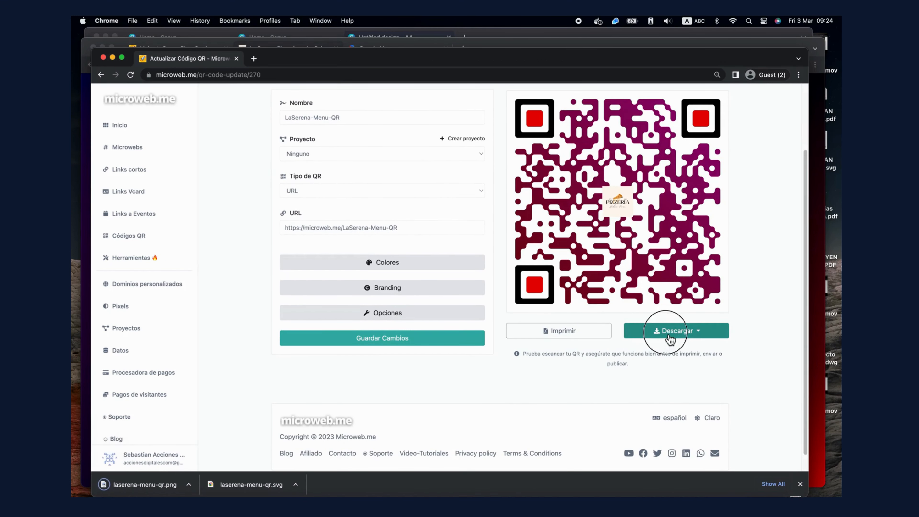
left_click(670, 382)
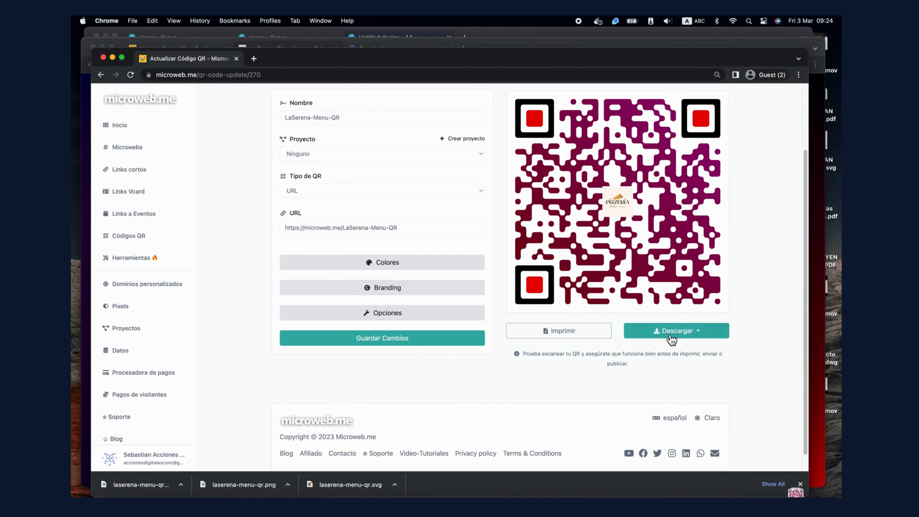
left_click(674, 337)
left_click(675, 402)
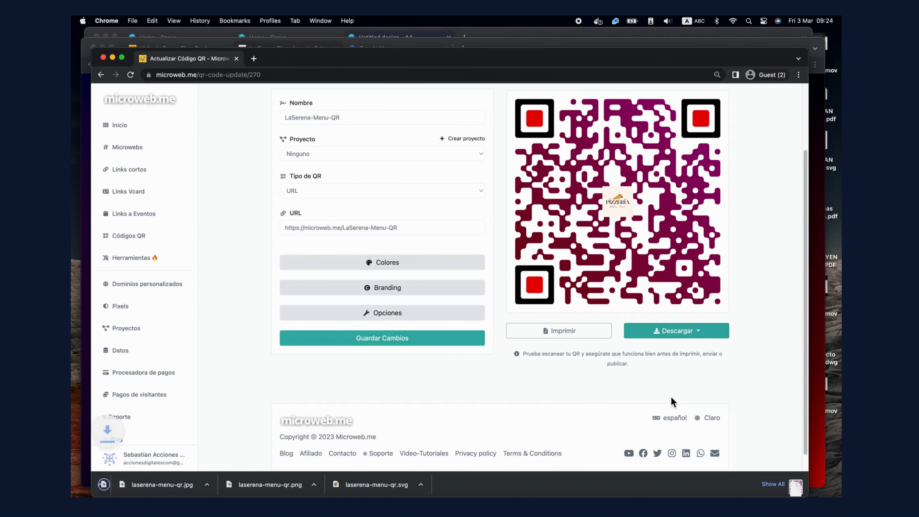
Step: Look up LaSerena-Menu-QR in the list of QR codes and among the links on the dashboard
scroll(581, 376, "up", 3)
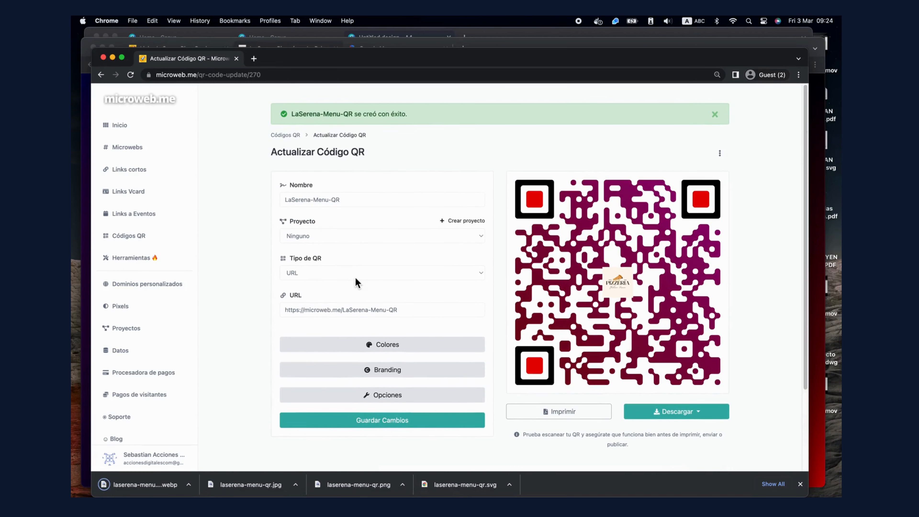
left_click(134, 241)
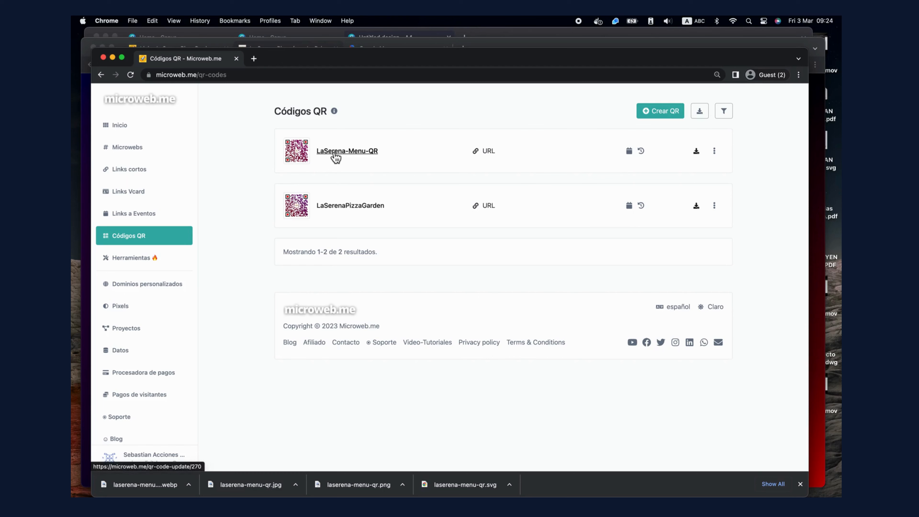
left_click(128, 133)
scroll(381, 268, "down", 5)
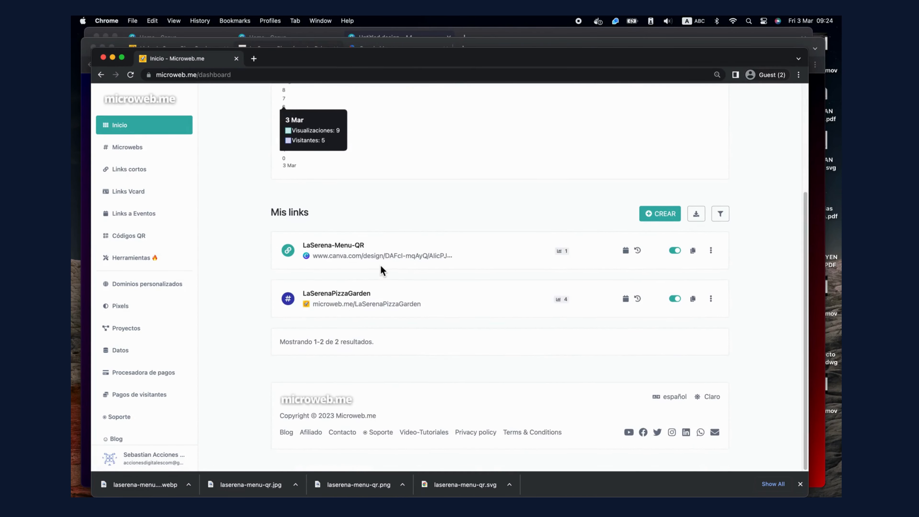